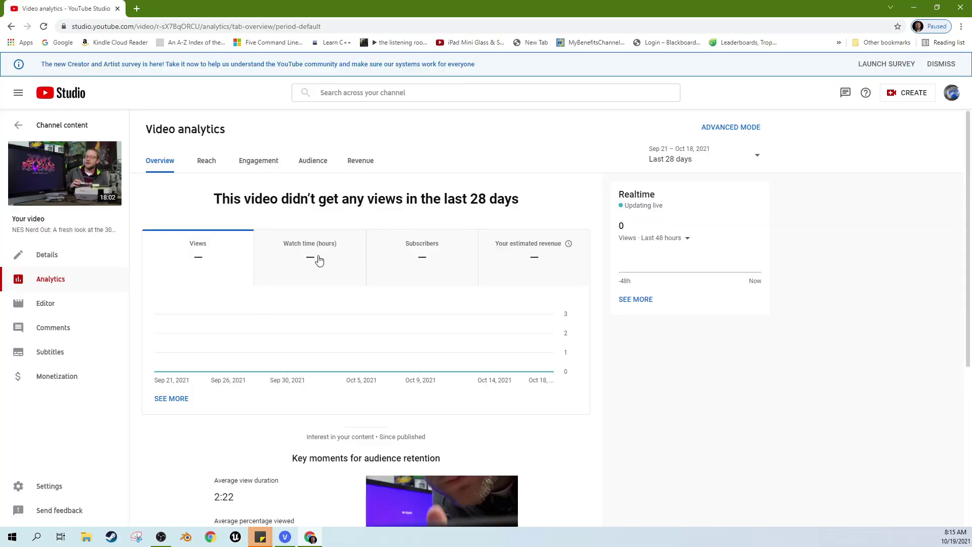
Examine the video's analytics overview in YouTube Studio, focusing on the view figures and the key moments for audience retention graph
scroll(319, 260, "down", 4)
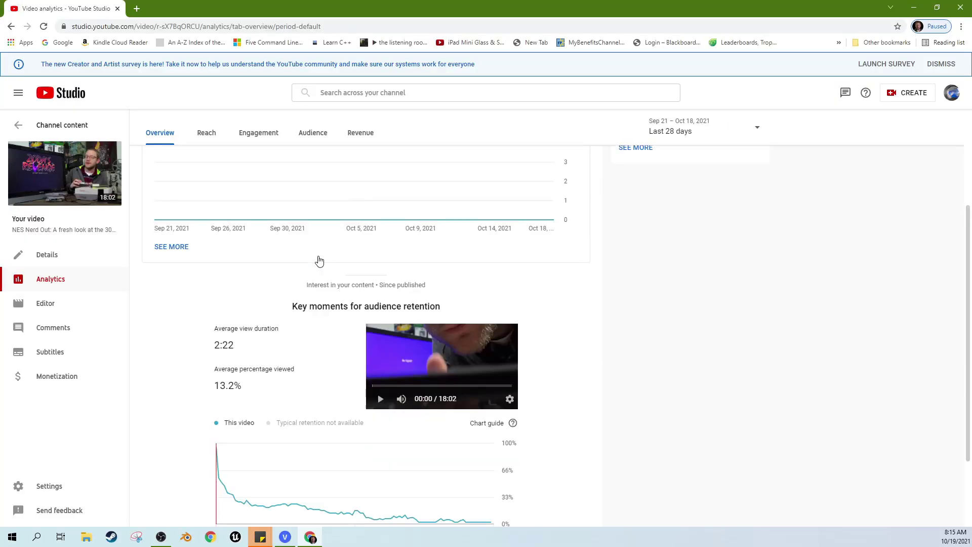
scroll(319, 261, "up", 5)
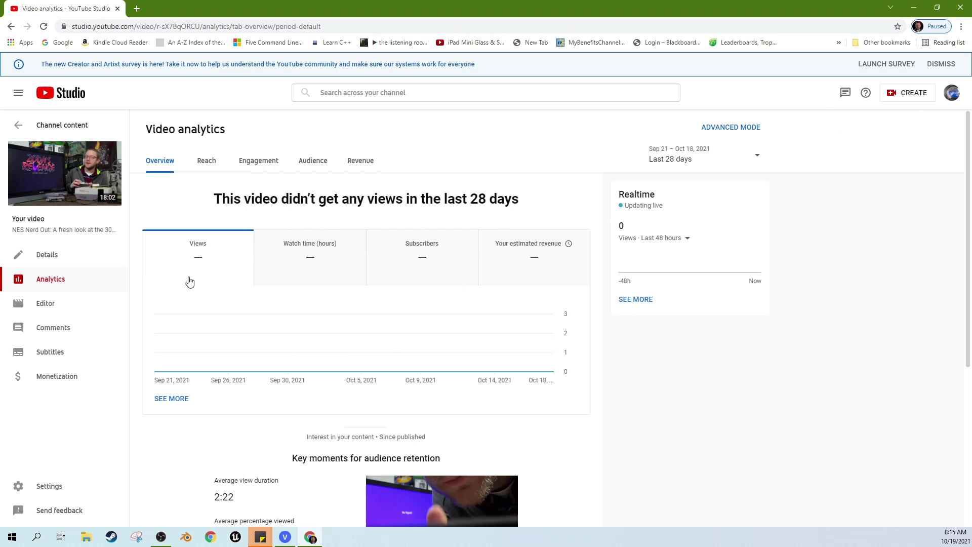
scroll(215, 235, "down", 5)
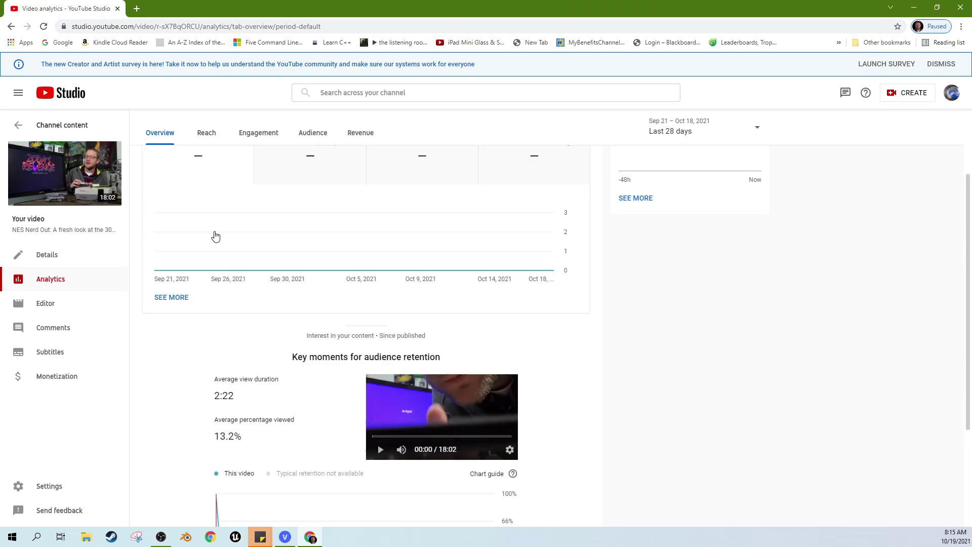
scroll(218, 247, "up", 2)
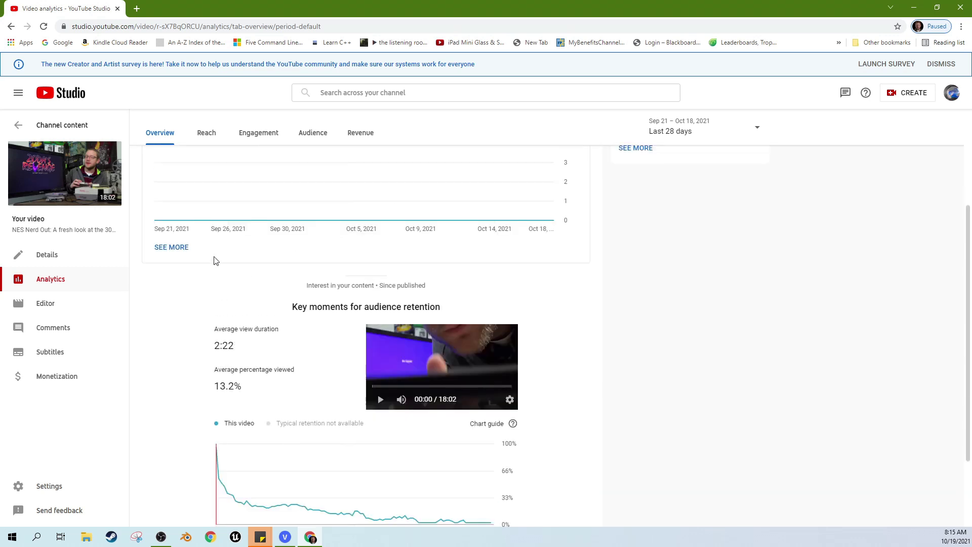
scroll(219, 264, "down", 2)
scroll(218, 262, "up", 2)
scroll(217, 355, "down", 2)
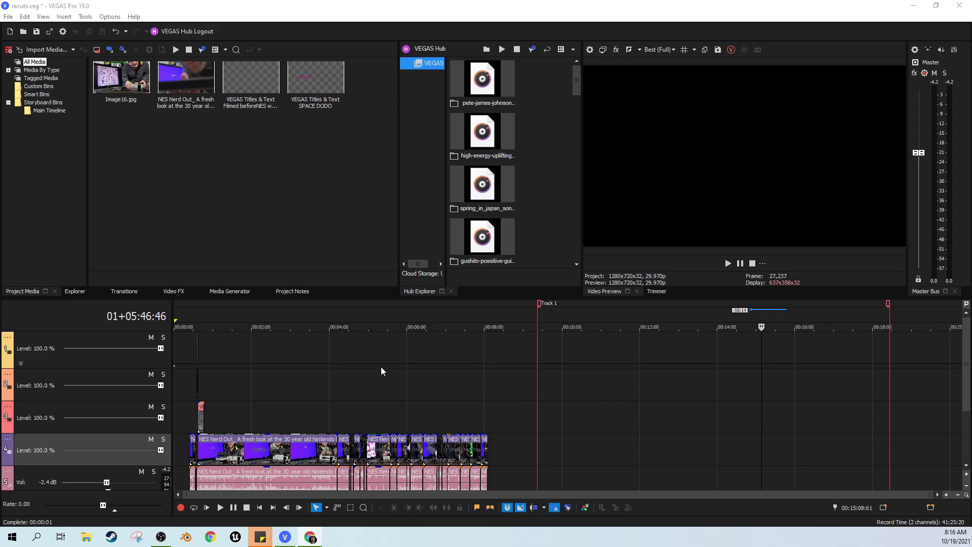
Switch to VEGAS Pro and add the full NES Nerd Out video to new video and audio tracks after the existing cut
left_click(383, 381)
left_click(281, 395)
scroll(320, 390, "up", 4)
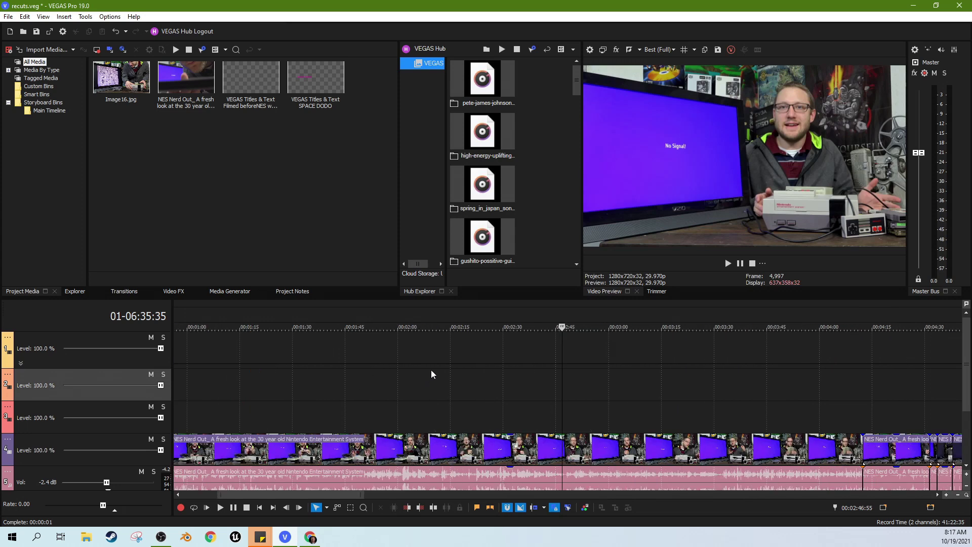
scroll(431, 374, "down", 5)
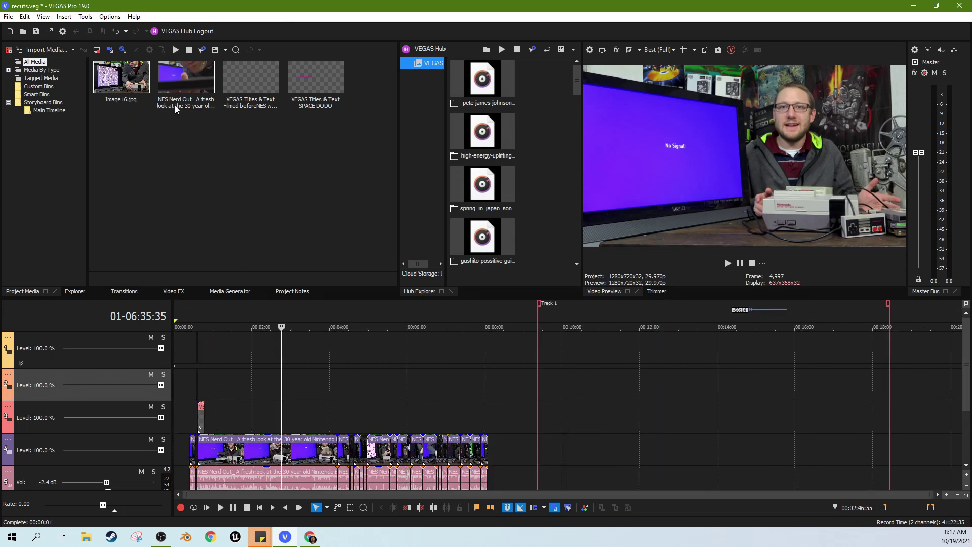
left_click_drag(175, 106, 626, 324)
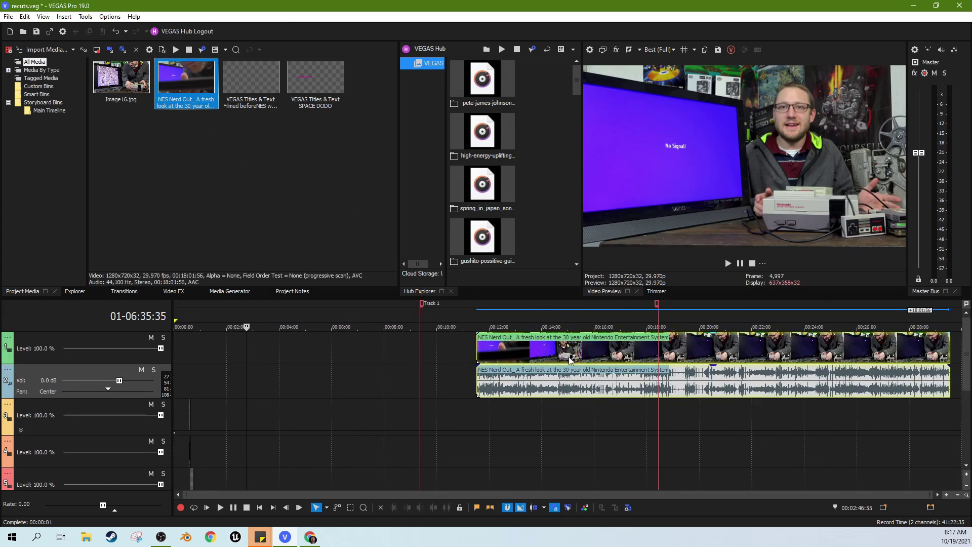
Select the added video event and place the playhead at its first frame
left_click(374, 369)
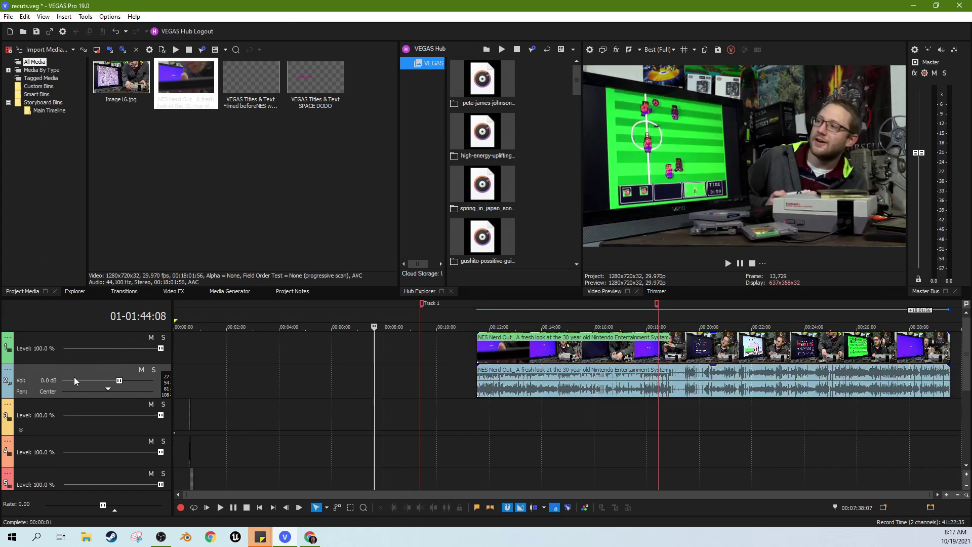
left_click(464, 371)
left_click(484, 380)
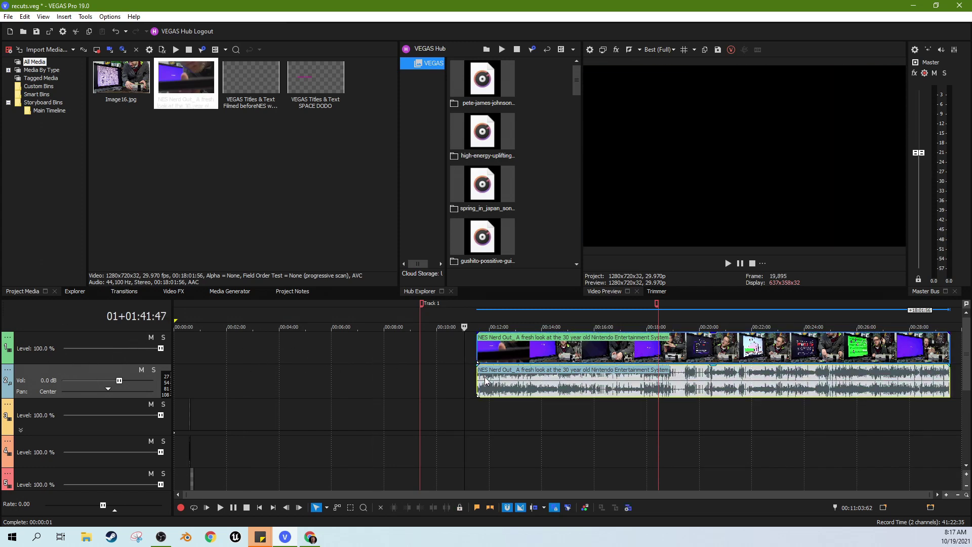
left_click(500, 348)
left_click(479, 346)
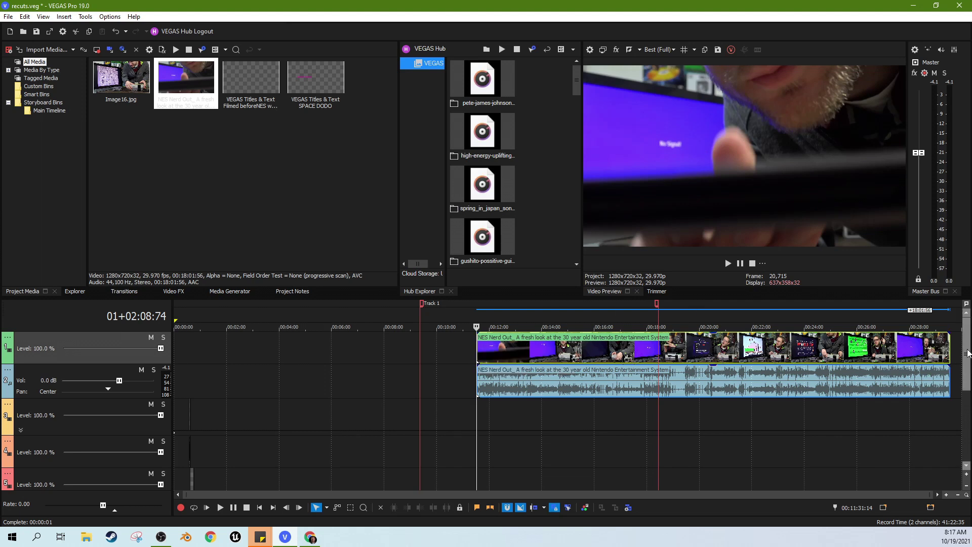
Inspect the opening of the existing re-cut on the lower tracks around the SPACE DODO title, and return to the full-length video
left_click_drag(968, 353, 965, 402)
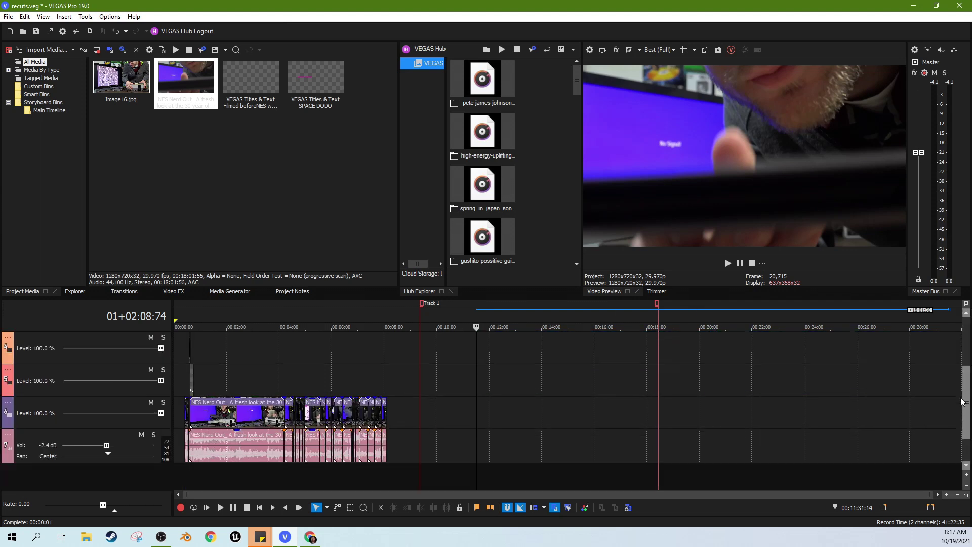
left_click(189, 373)
scroll(300, 380, "up", 8)
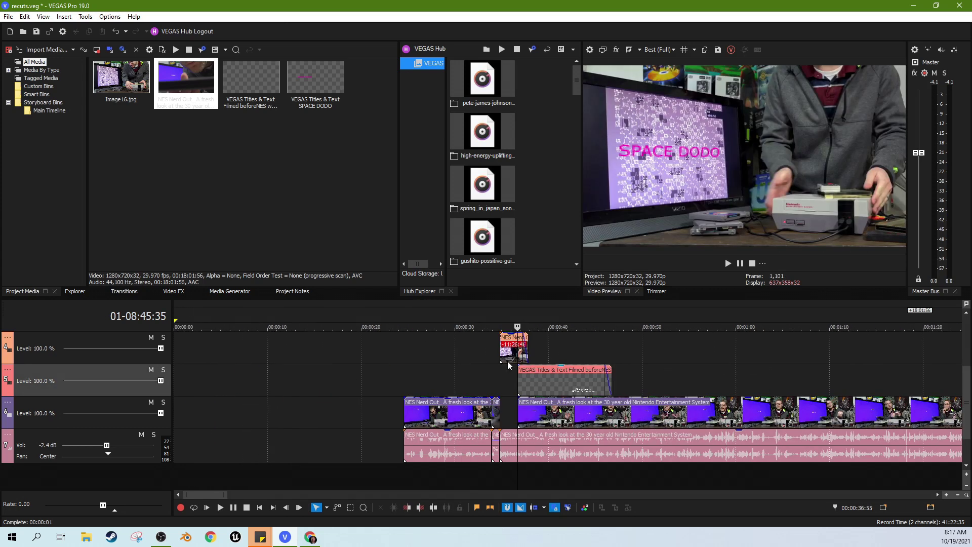
left_click(729, 387)
scroll(729, 387, "down", 10)
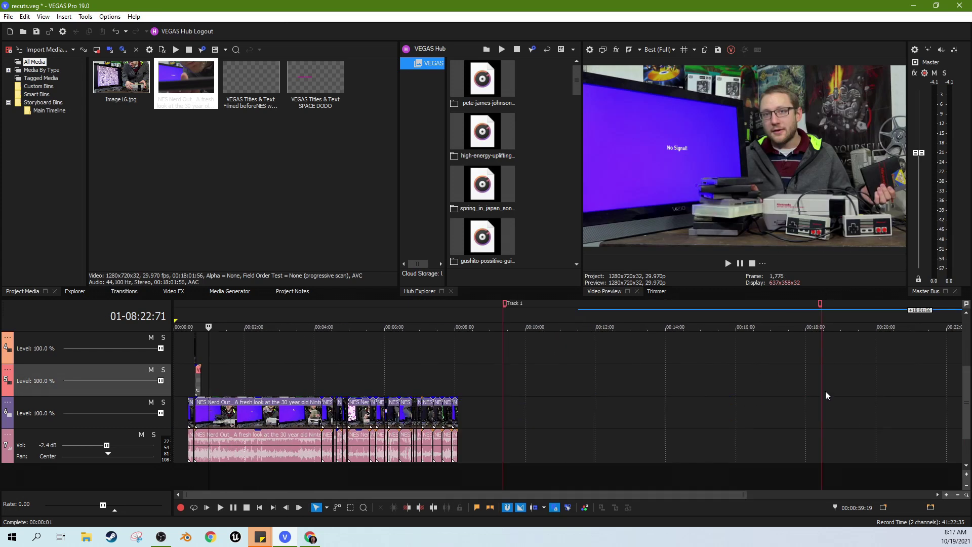
left_click_drag(965, 407, 966, 353)
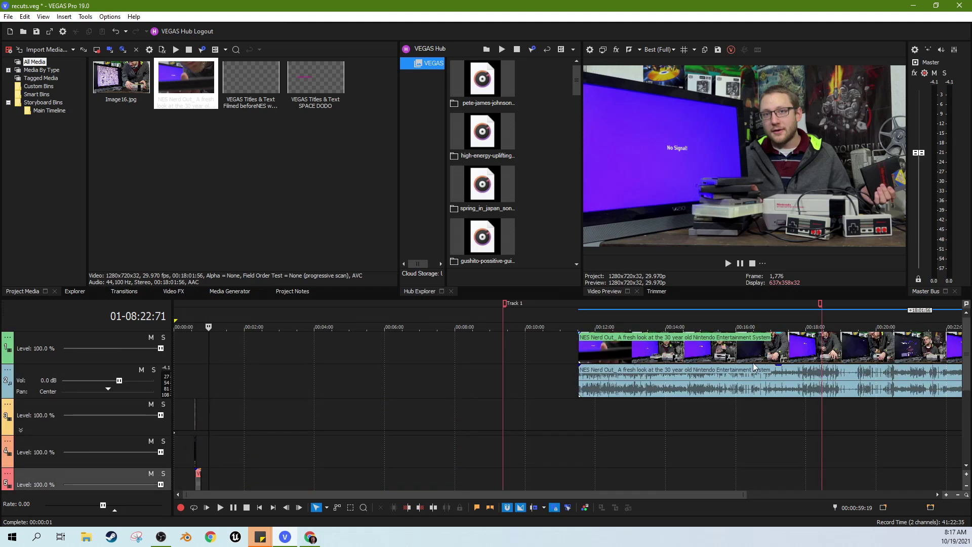
Move the full-length video slightly earlier on the timeline so it starts at about 11:28
left_click(591, 357)
scroll(633, 368, "up", 8)
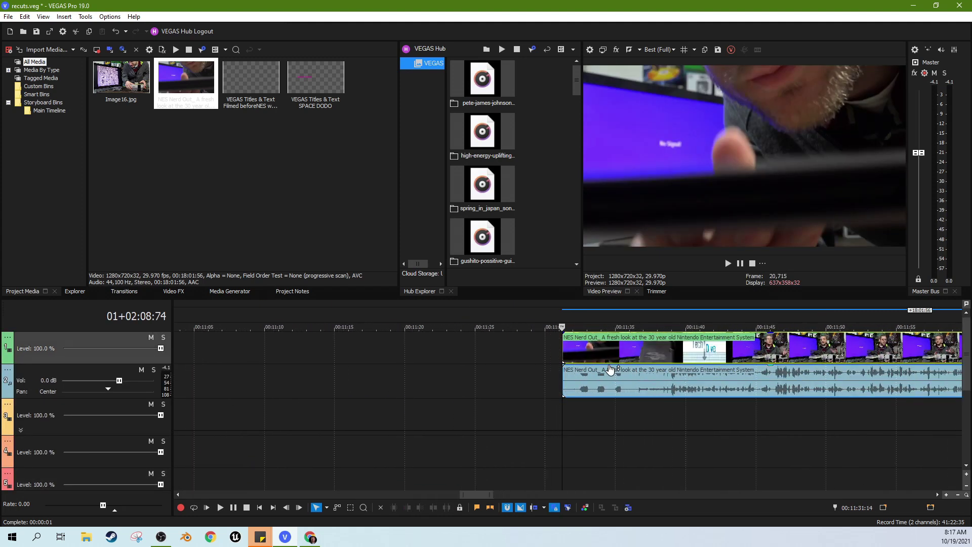
left_click_drag(612, 370, 574, 361)
Scrub through the full-length video's opening shots up to the Tech Dive title, nudging the video slightly later on the timeline
left_click(510, 353)
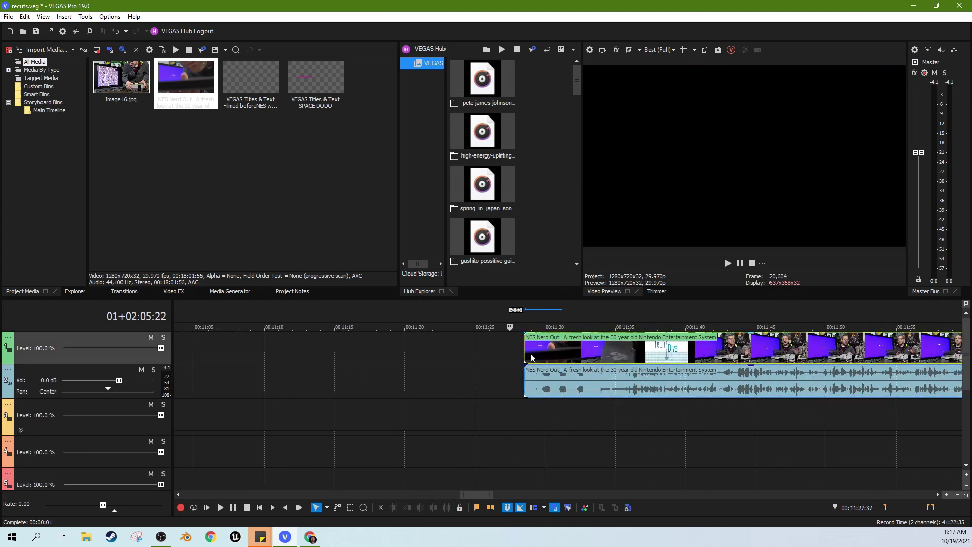
left_click(531, 354)
left_click(540, 353)
left_click(566, 351)
left_click(585, 350)
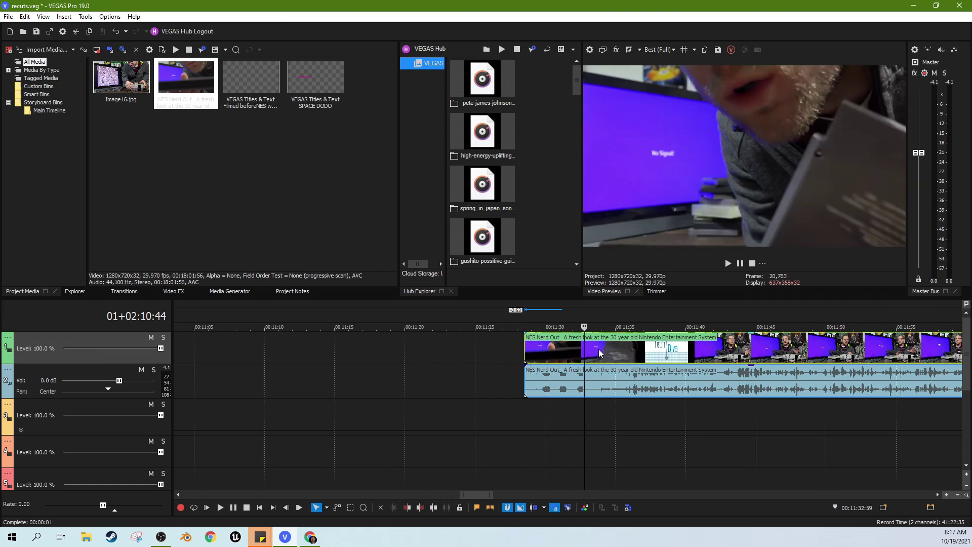
left_click_drag(600, 350, 606, 349)
left_click(636, 347)
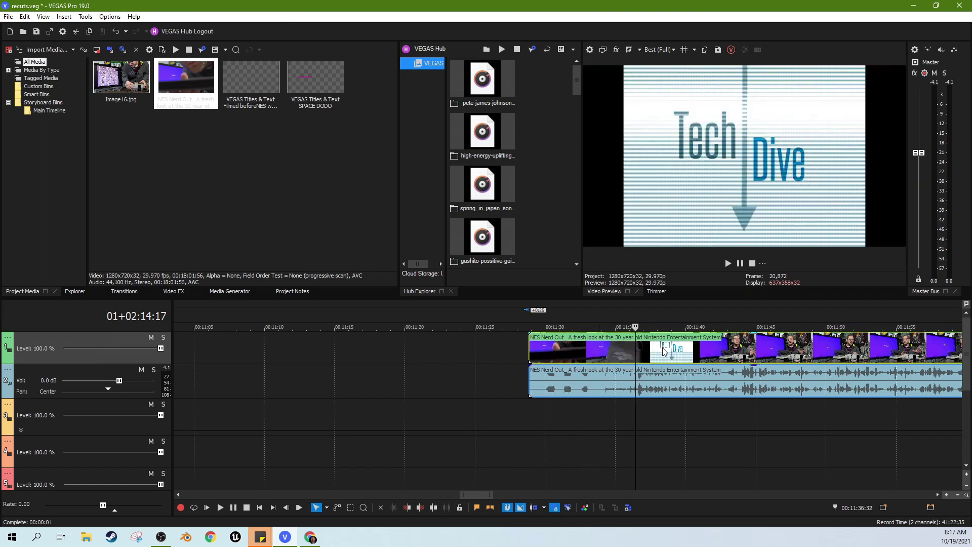
Play the first couple of seconds of the full-length video from its start
scroll(495, 360, "down", 2)
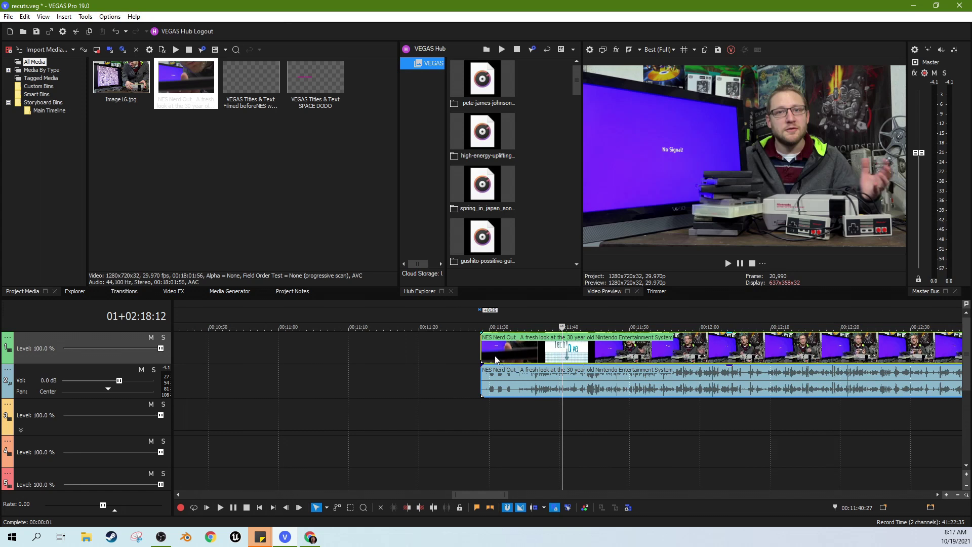
key("space")
left_click(478, 350)
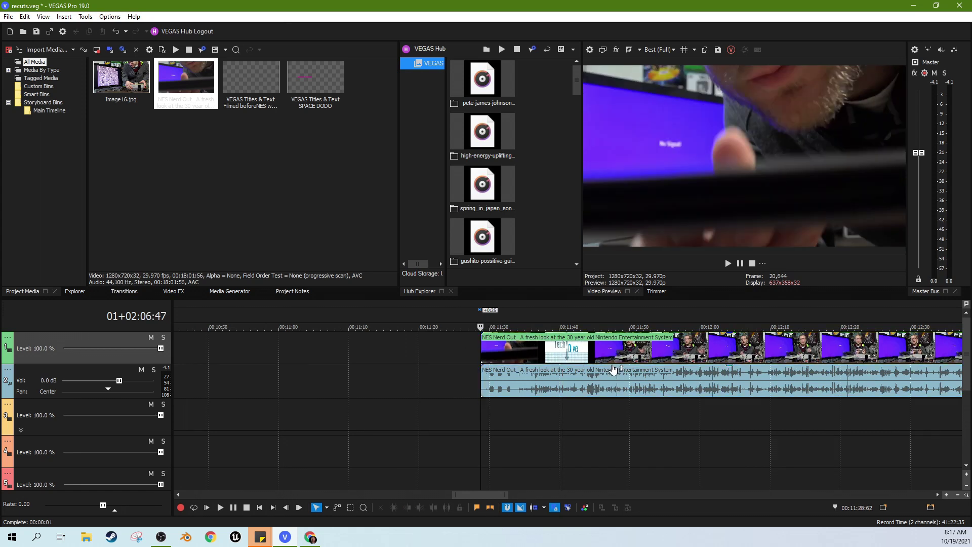
left_click(727, 263)
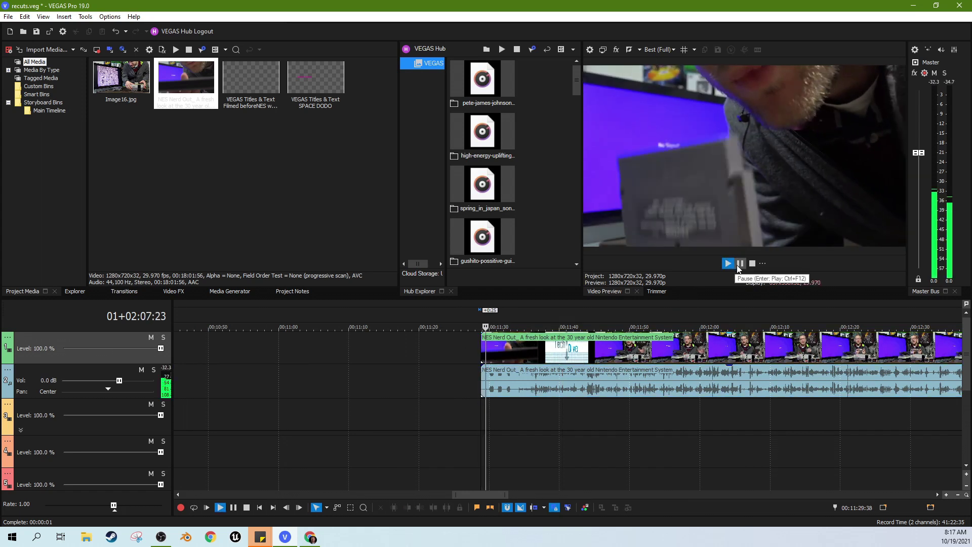
left_click(740, 264)
Trim a sliver off the start of the full-length video and check the new first frames
scroll(559, 363, "up", 2)
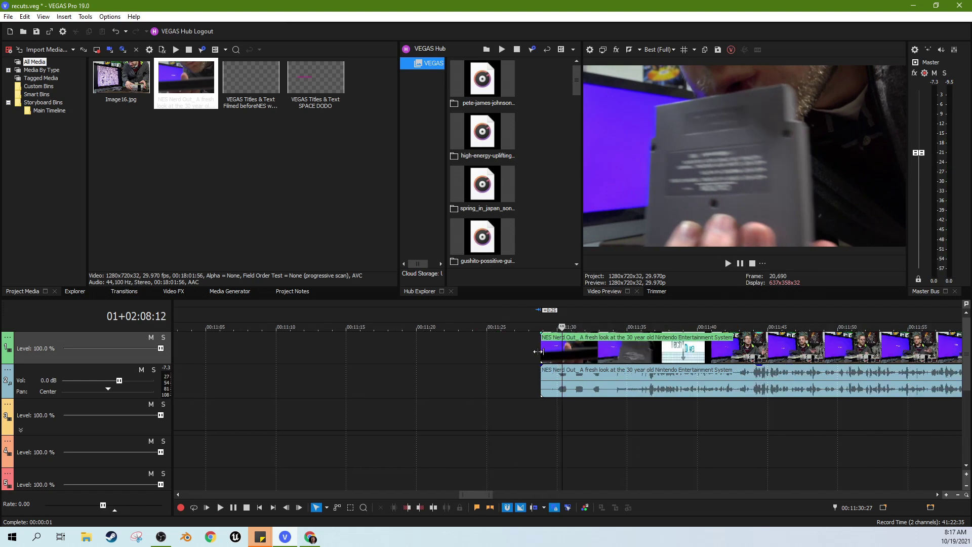
left_click_drag(538, 352, 542, 352)
left_click(548, 352)
left_click(549, 353)
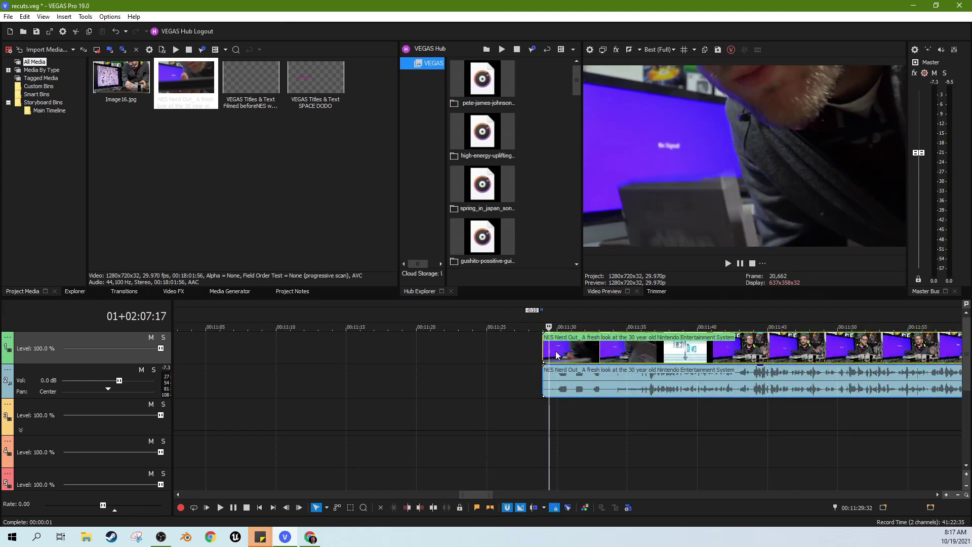
left_click(547, 352)
left_click(545, 351)
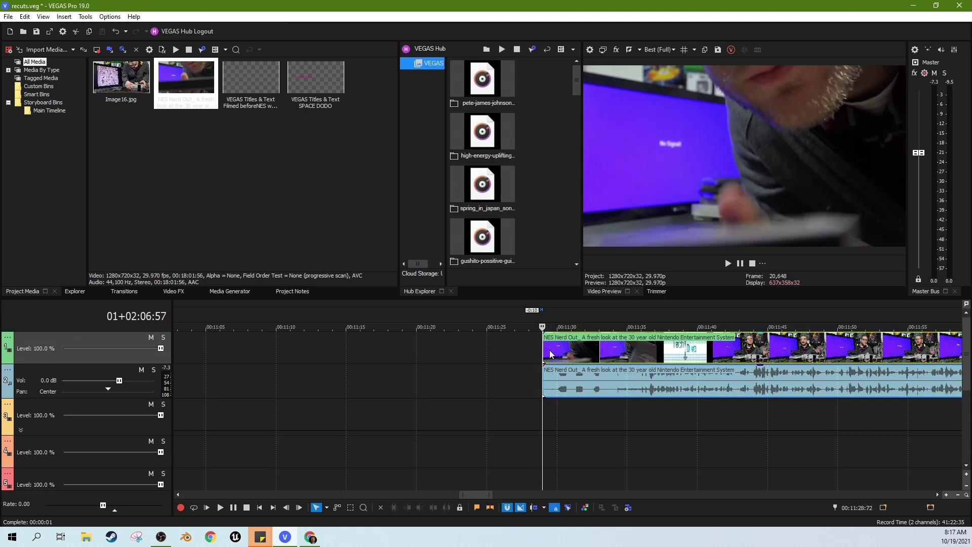
Play the trimmed video from its start through the Tech Dive title until the host talks, and pause at about 11:43
key("space")
key("space")
left_click(726, 264)
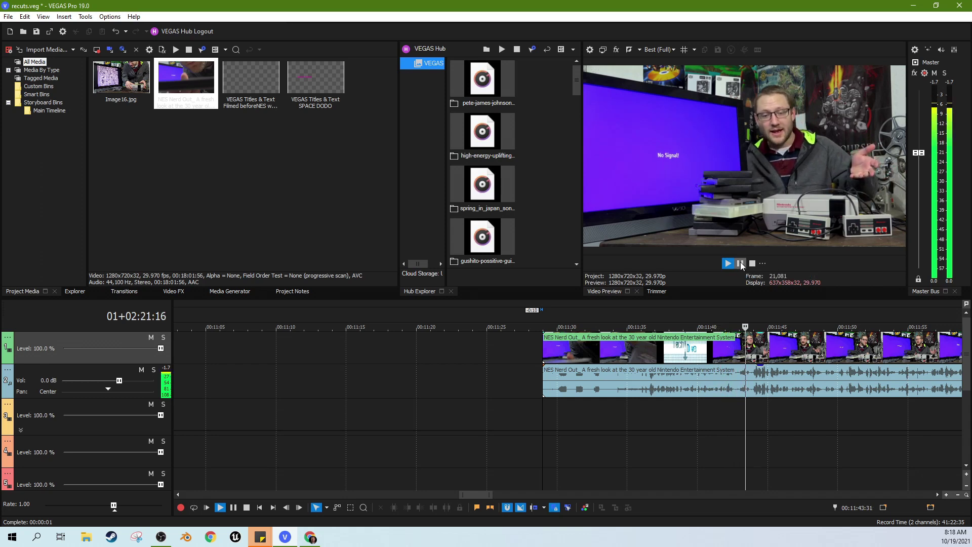
left_click(740, 264)
Scrub back through the opening close-up of the cartridge and examine its transition into the Tech Dive title
scroll(774, 369, "down", 4)
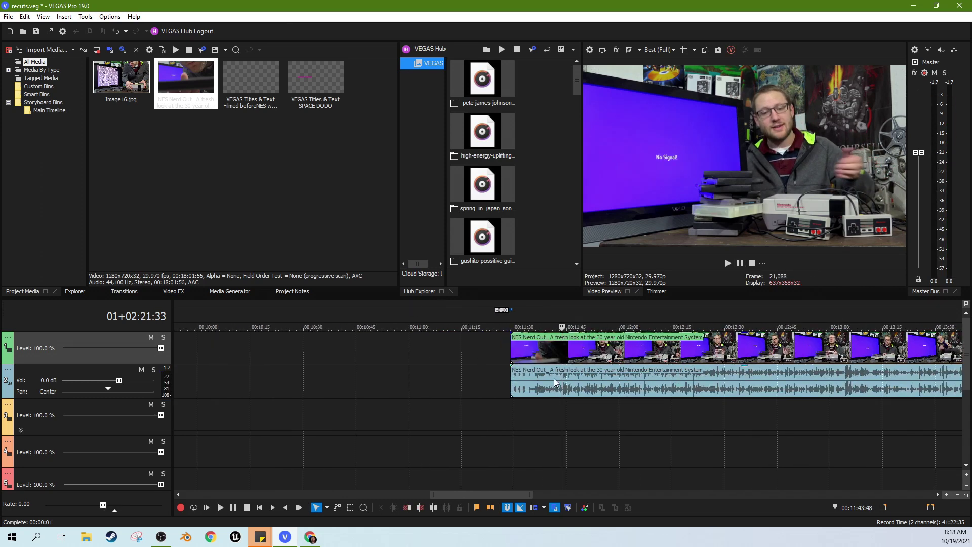
left_click(586, 358)
left_click(552, 357)
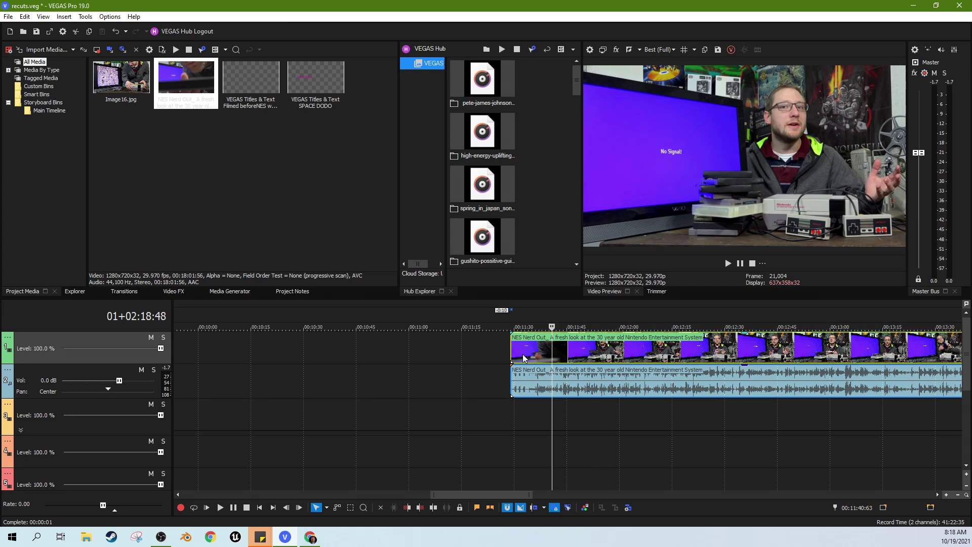
left_click(523, 355)
left_click(512, 353)
left_click(524, 352)
left_click(528, 352)
scroll(528, 351, "up", 3)
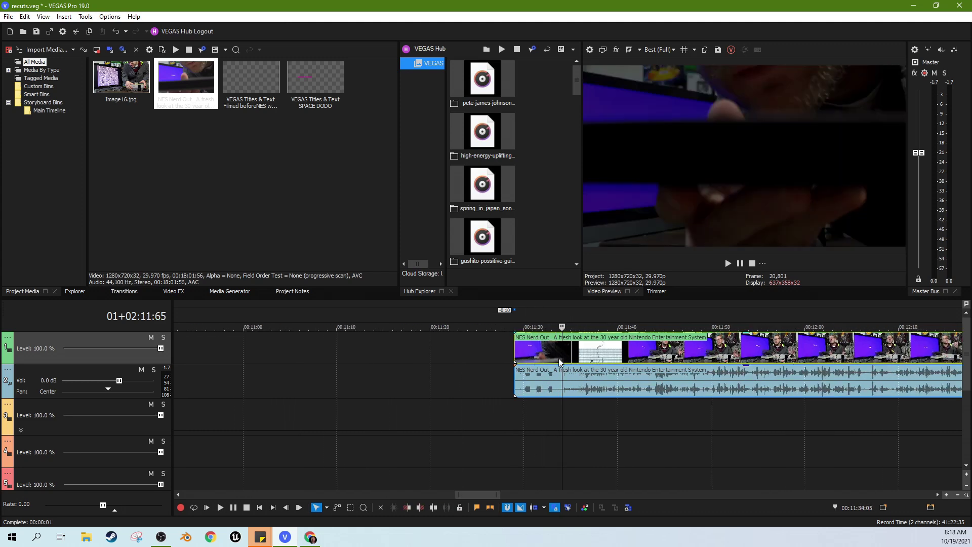
left_click(540, 349)
left_click(564, 351)
scroll(578, 357, "up", 3)
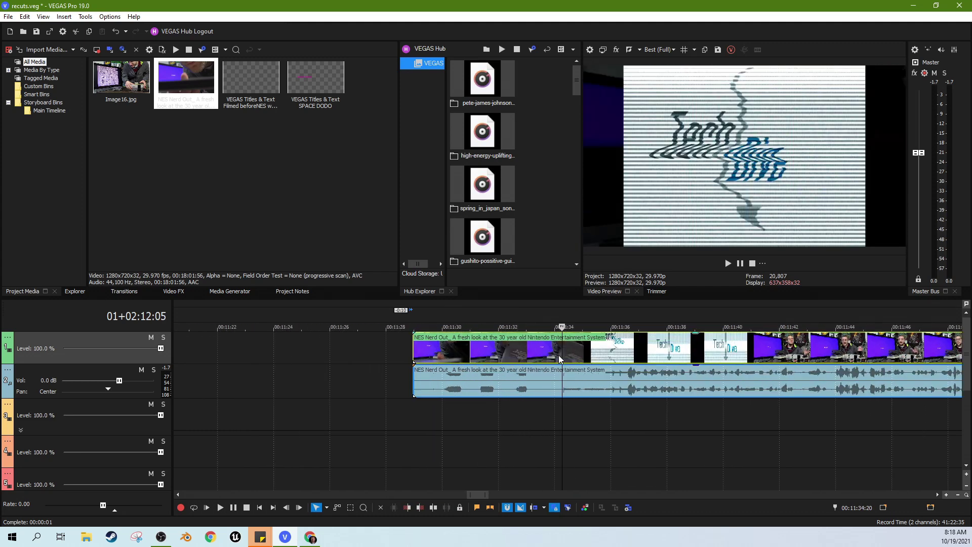
Scrub across the Tech Dive title card to examine where it begins and where the host's first shot follows
left_click(613, 348)
left_click(605, 355)
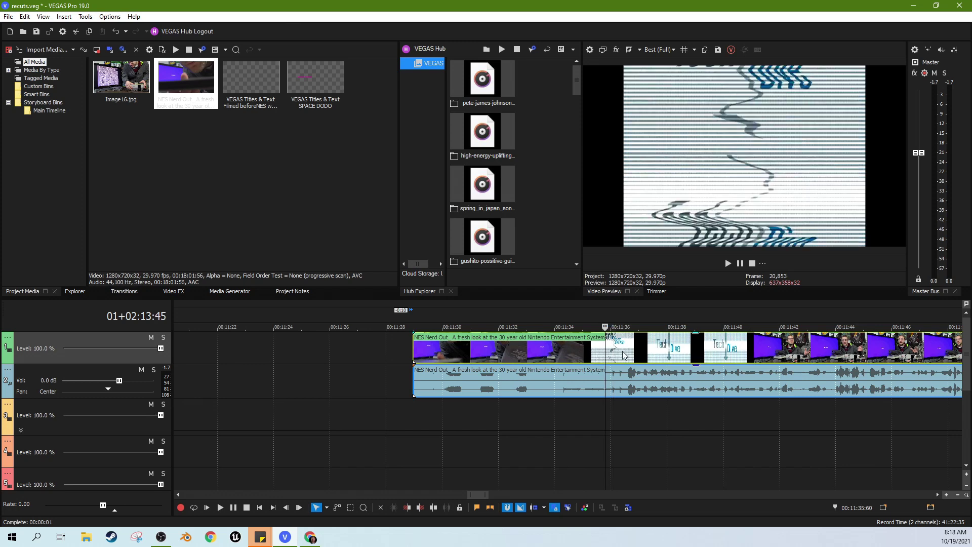
left_click(556, 349)
left_click(606, 349)
left_click(626, 349)
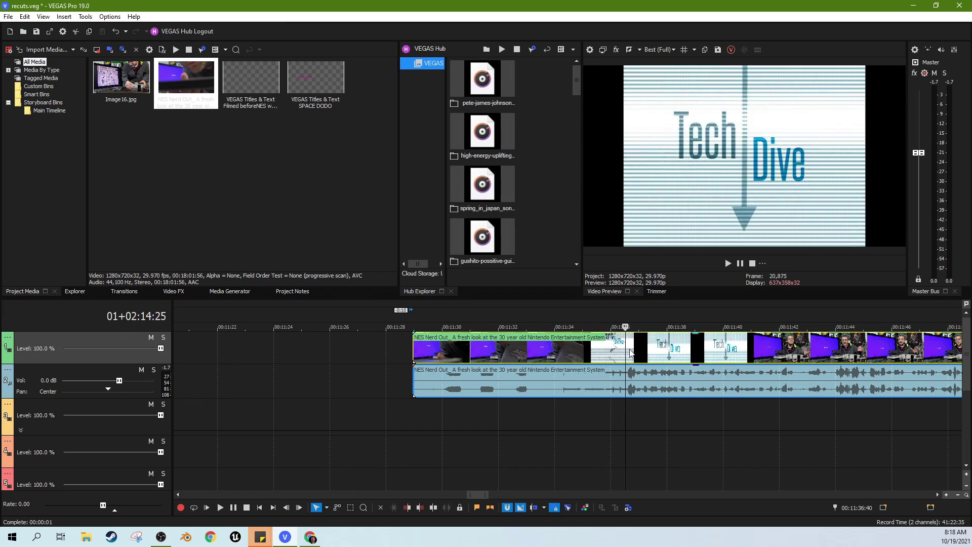
left_click(652, 358)
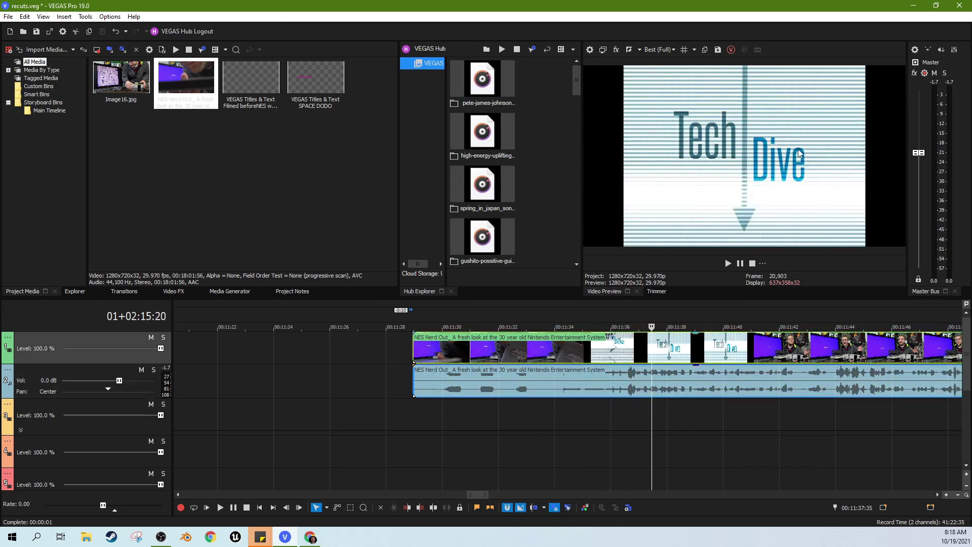
left_click(710, 339)
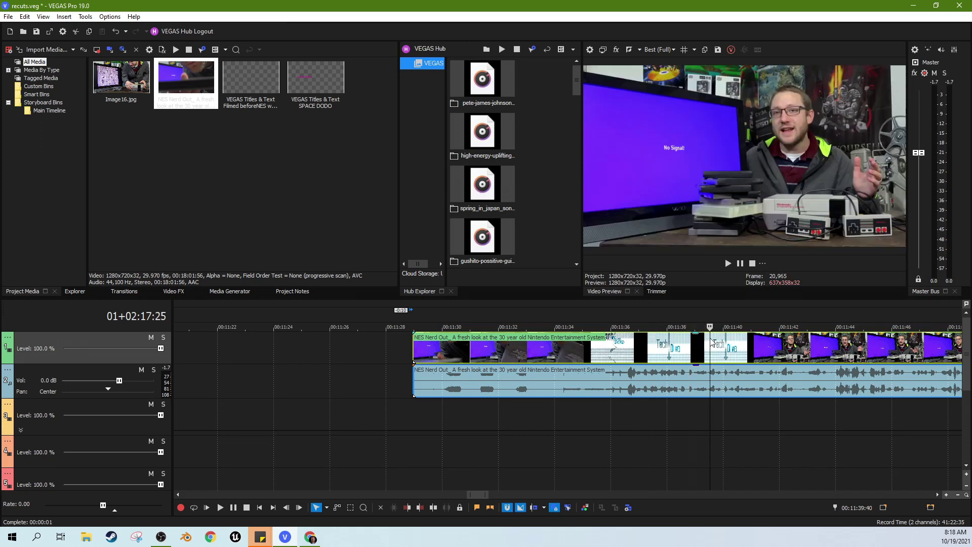
left_click(673, 347)
scroll(671, 342, "down", 5)
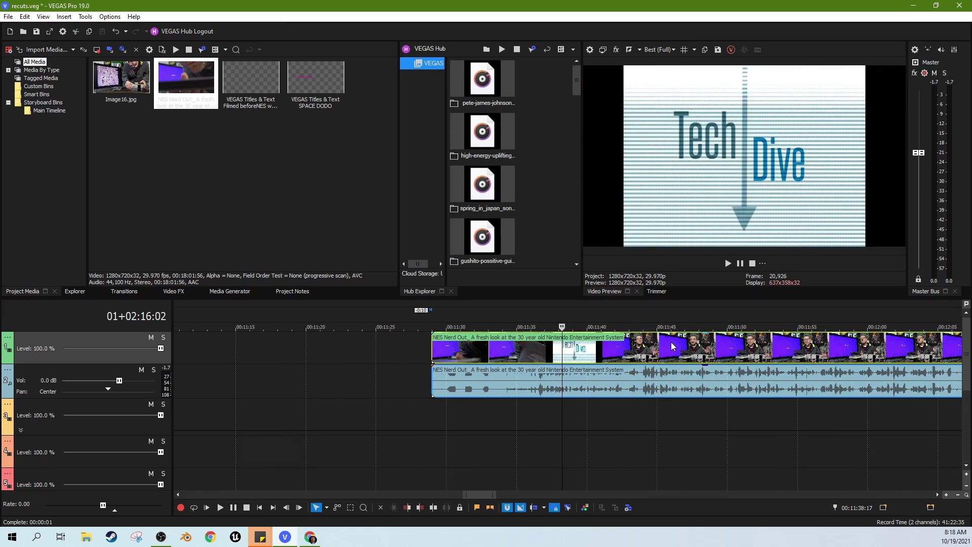
Look over the re-cut clips on the lower tracks and return to the full-length video
scroll(591, 362, "down", 4)
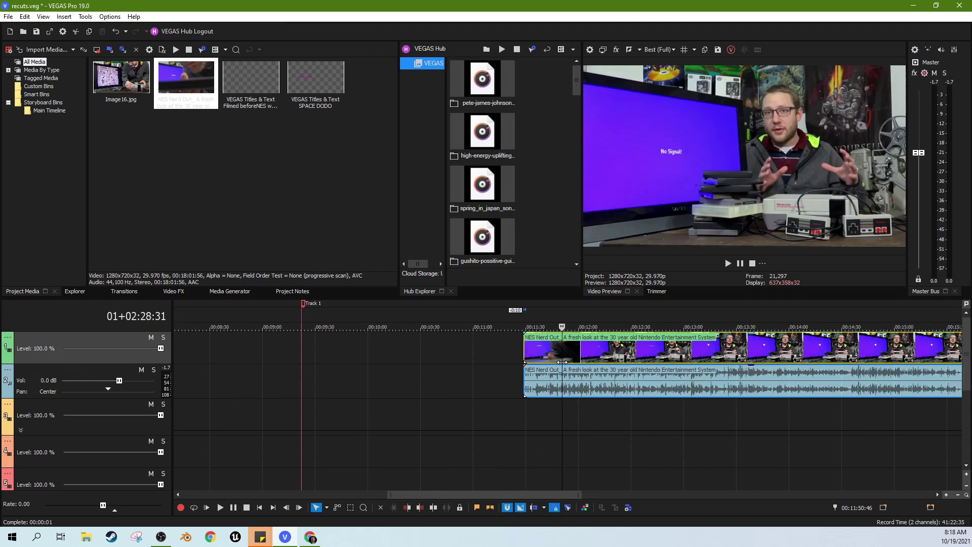
left_click(307, 414)
left_click_drag(967, 352, 966, 386)
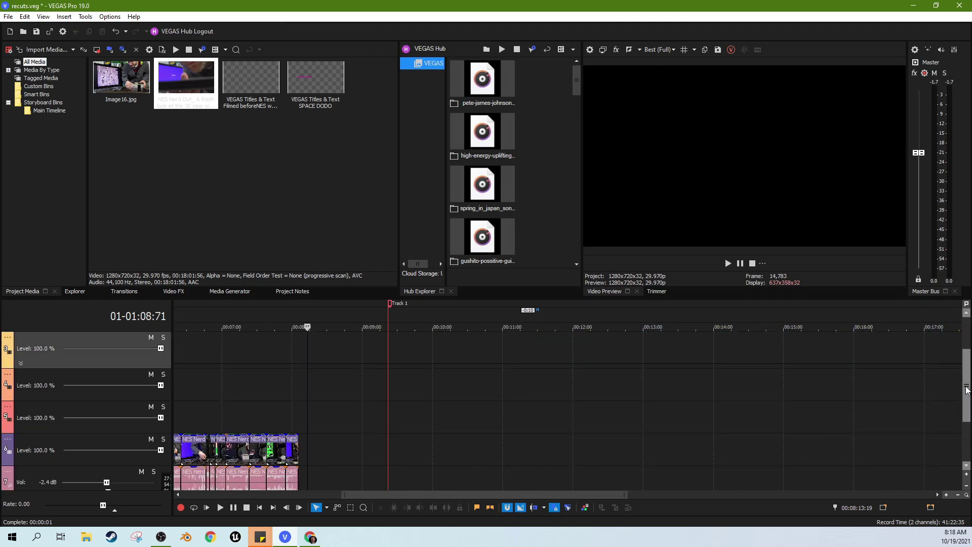
mouse_move(432, 491)
left_mouse_down()
mouse_move(283, 484)
mouse_move(446, 488)
left_mouse_up()
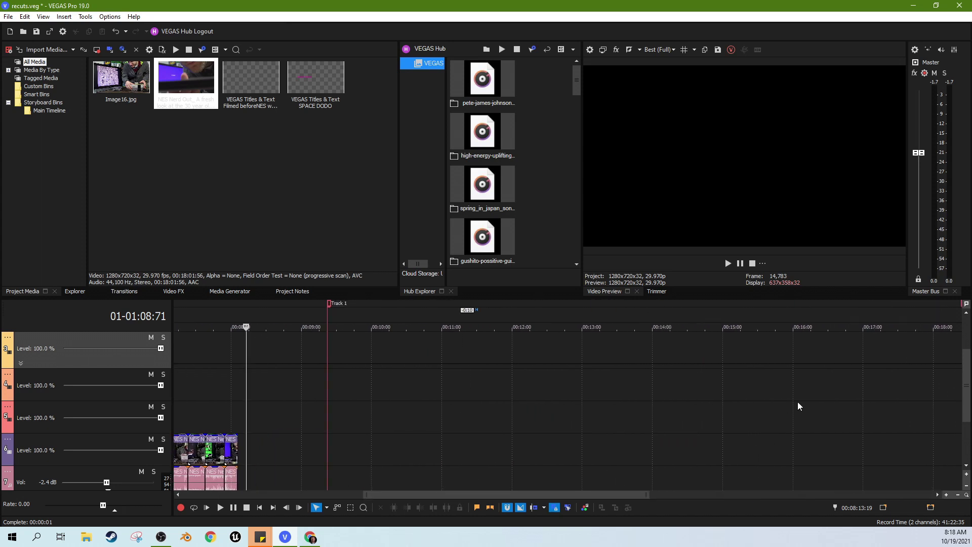
left_click_drag(965, 377, 965, 335)
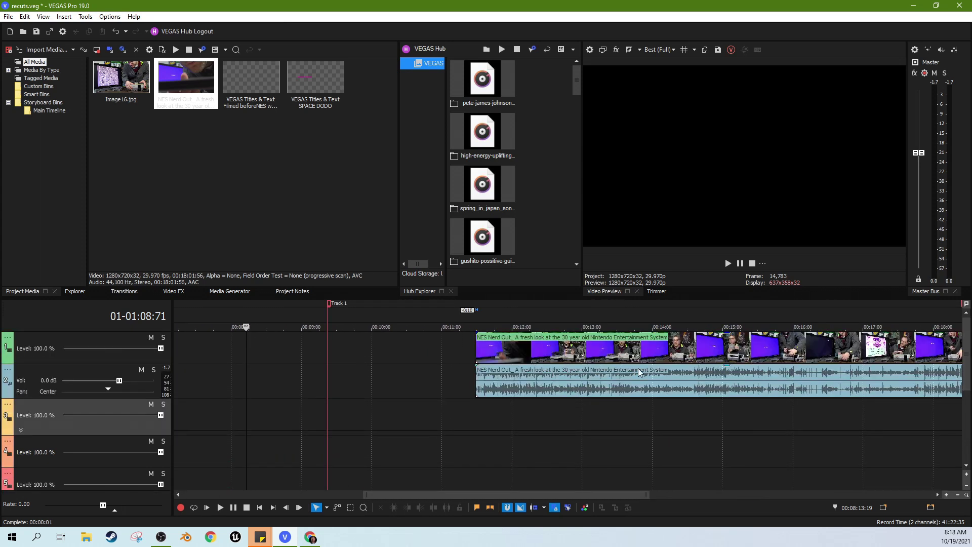
Scrub back to the start of the full-length video and examine where the Tech Dive title glitches in
left_click(589, 354)
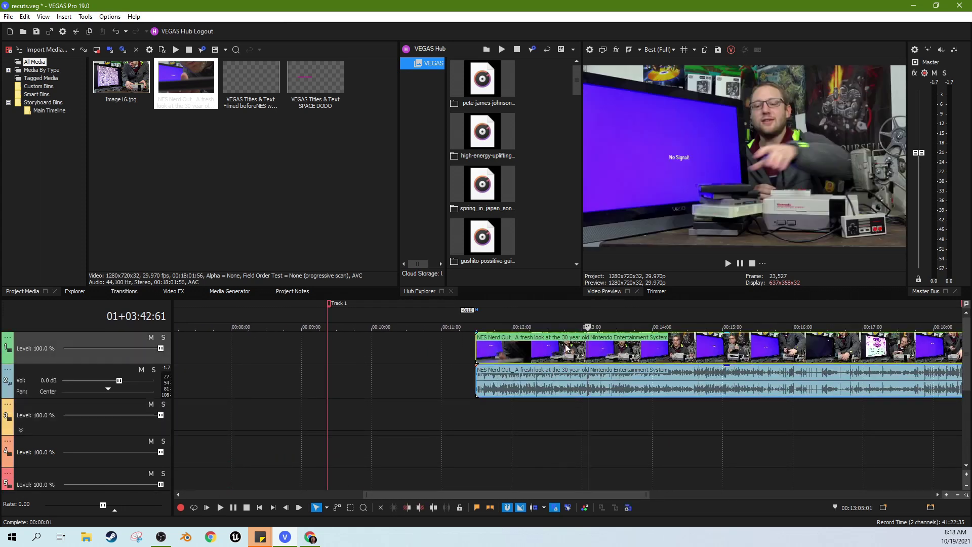
left_click(516, 353)
left_click(481, 355)
scroll(496, 354, "up", 3)
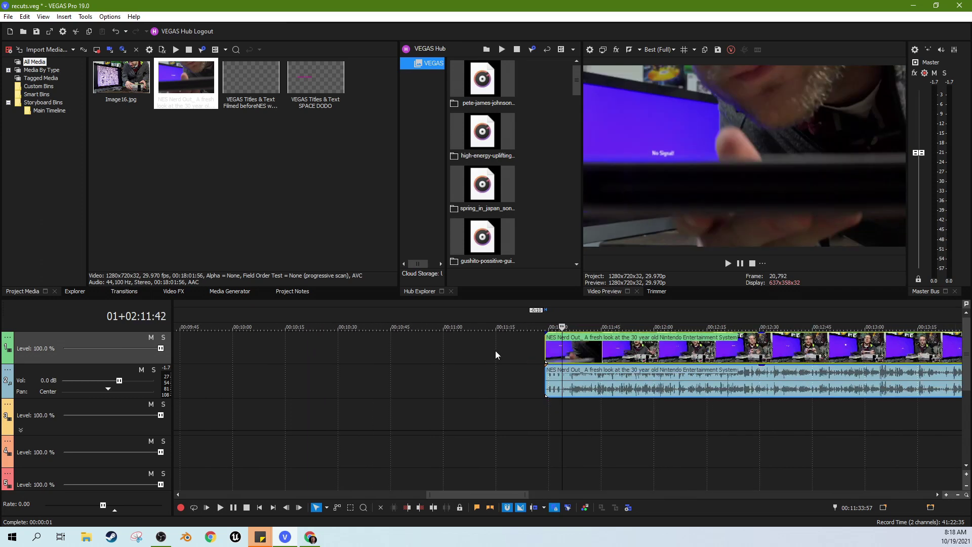
scroll(507, 349, "up", 3)
left_click(588, 346)
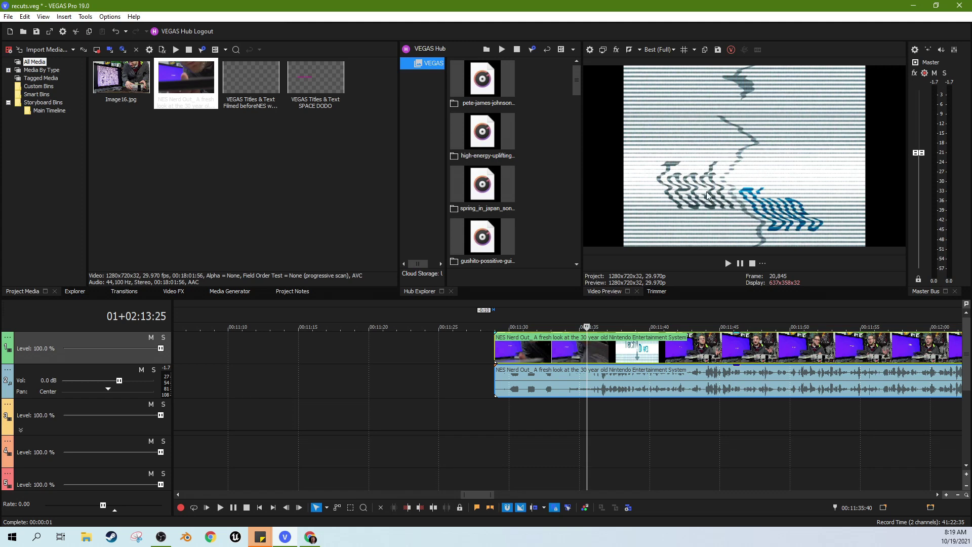
left_click(569, 349)
left_click(573, 354)
left_click(579, 354)
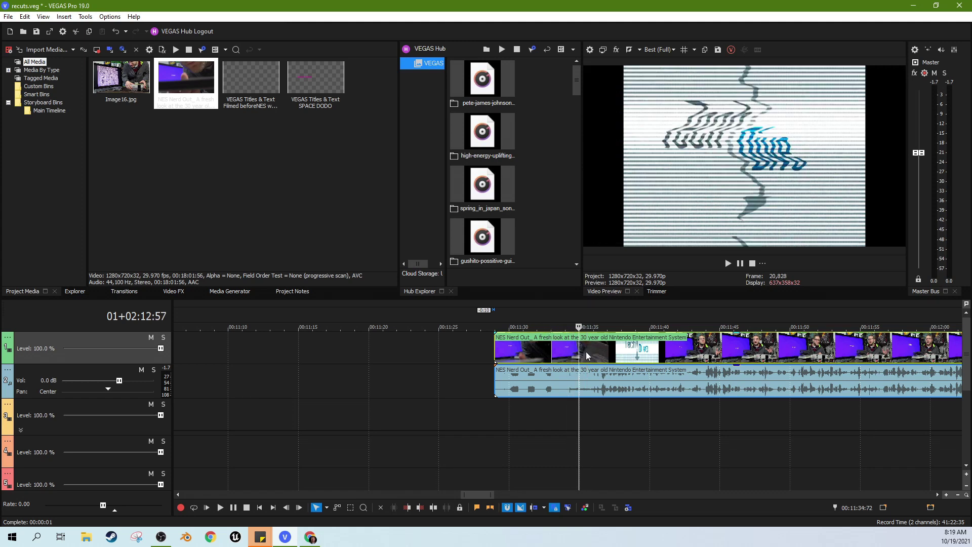
Nudge the full-length clip slightly later on the timeline and check the host's first shot after the title
left_click(586, 352)
left_click(599, 351)
left_click(604, 349)
left_click_drag(614, 350, 623, 350)
left_click(673, 351)
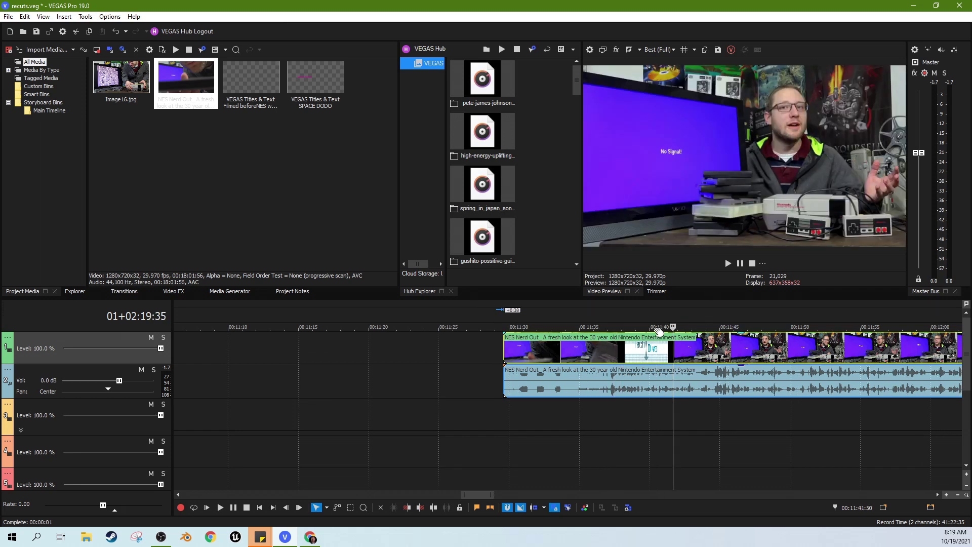
Scrub back and forth between the Tech Dive title card and the host's first shot to compare them
left_click(640, 358)
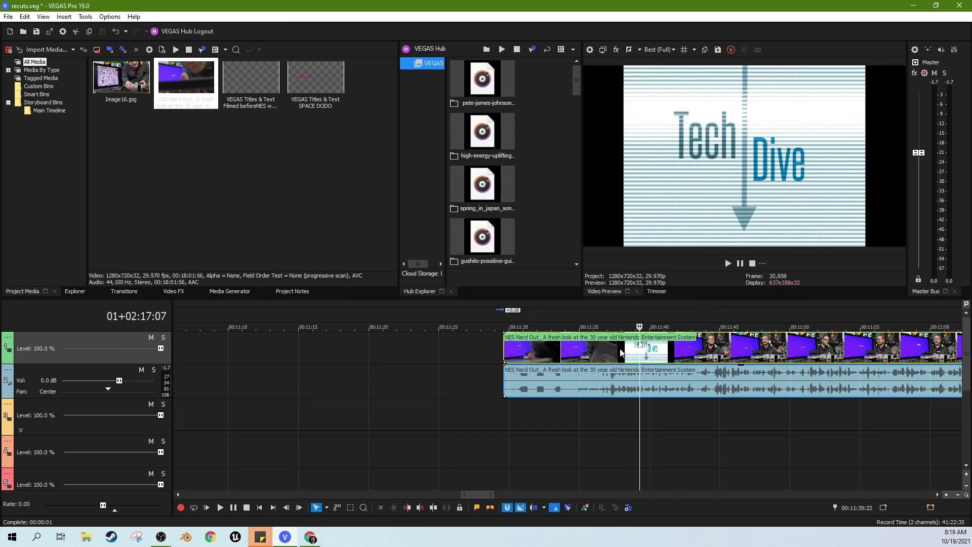
left_click(637, 351)
left_click(652, 354)
left_click(635, 366)
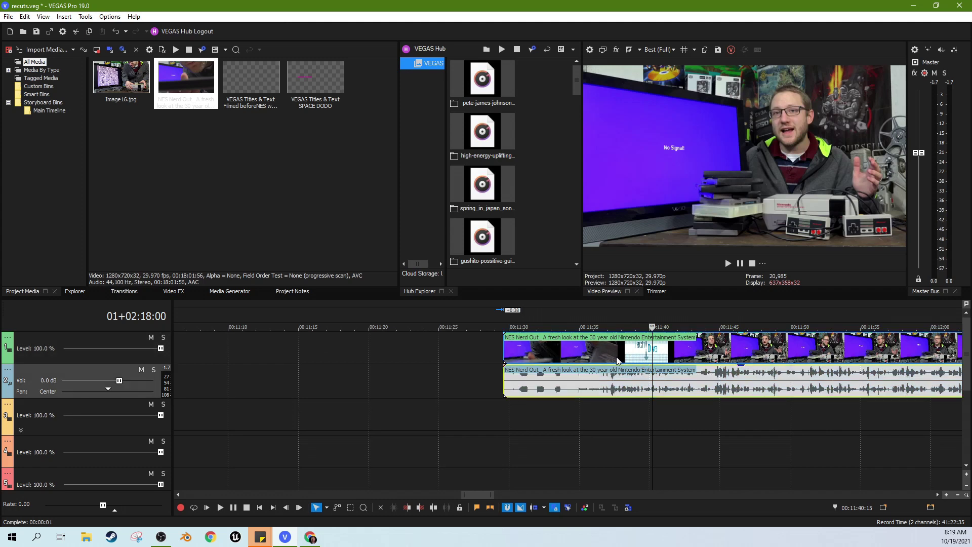
left_click(616, 358)
left_click(641, 354)
left_click(667, 351)
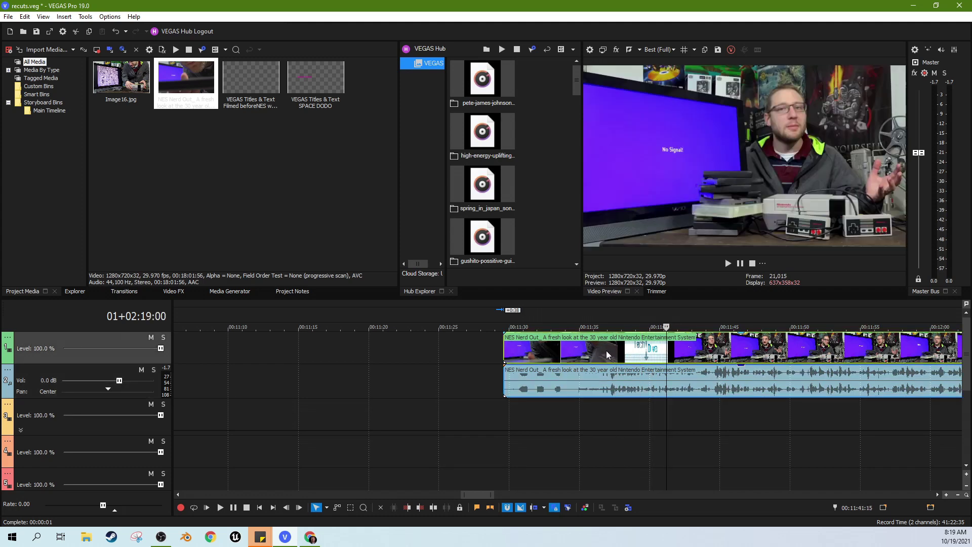
left_click(606, 351)
left_click(579, 354)
left_click(652, 353)
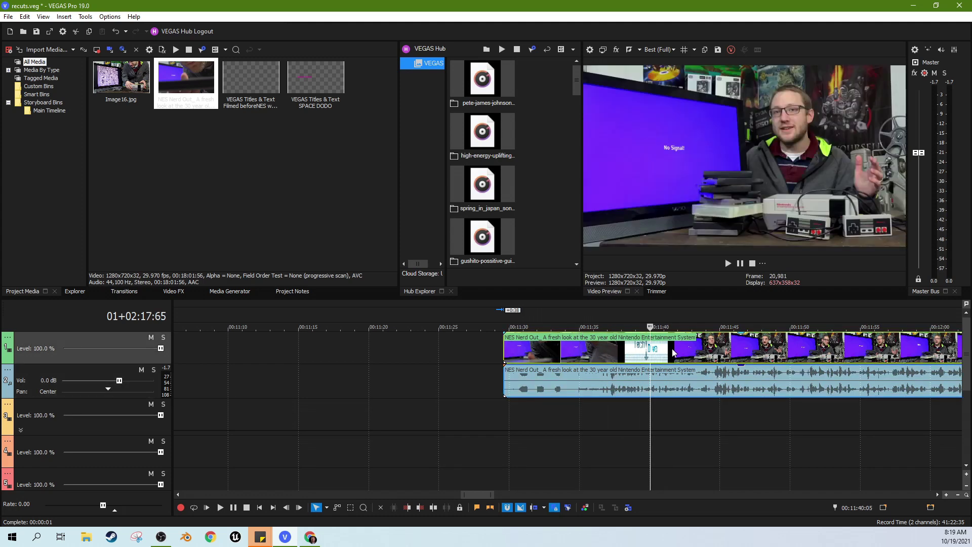
left_click(673, 348)
left_click(621, 352)
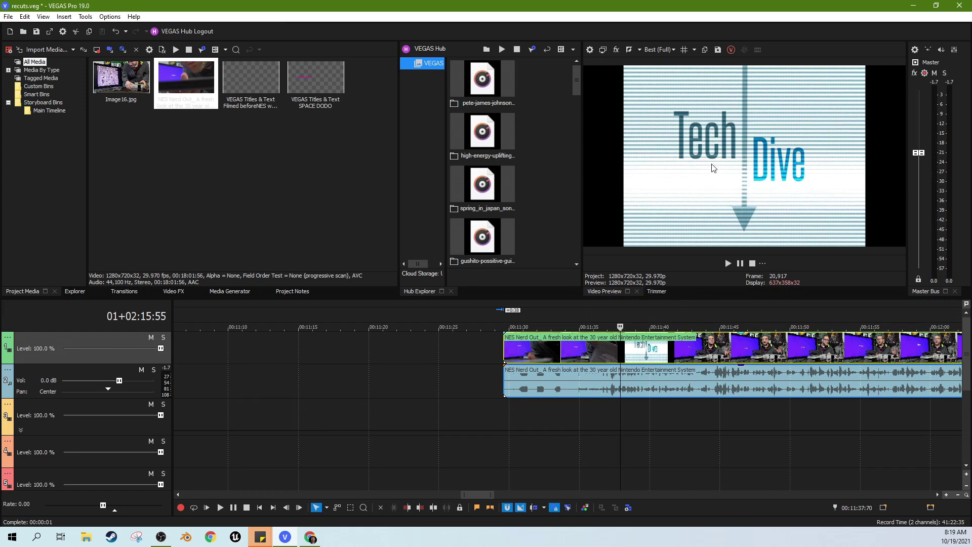
Examine the fully formed Tech Dive title card at about 11:37 in the full-length video
left_click(602, 340)
left_click(637, 351)
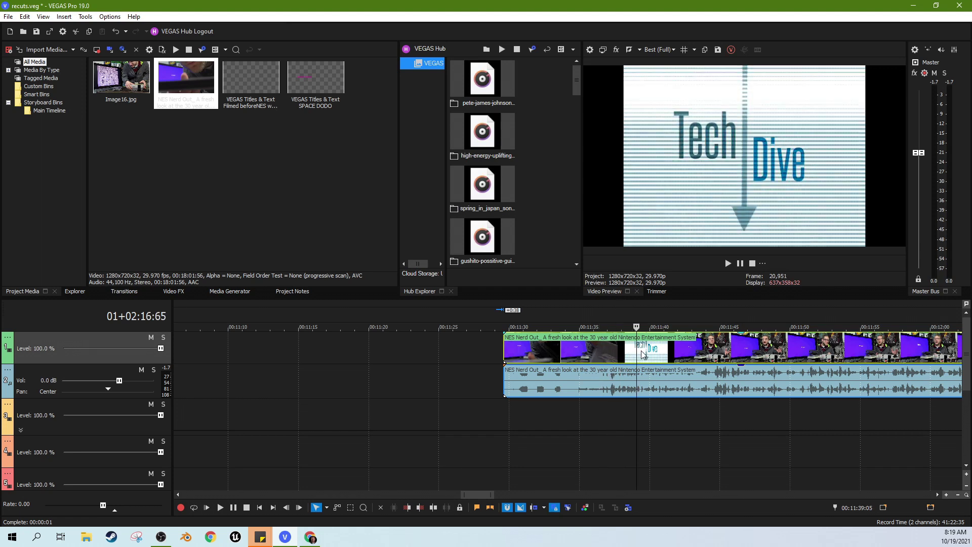
left_click(598, 353)
left_click(622, 351)
left_click(622, 352)
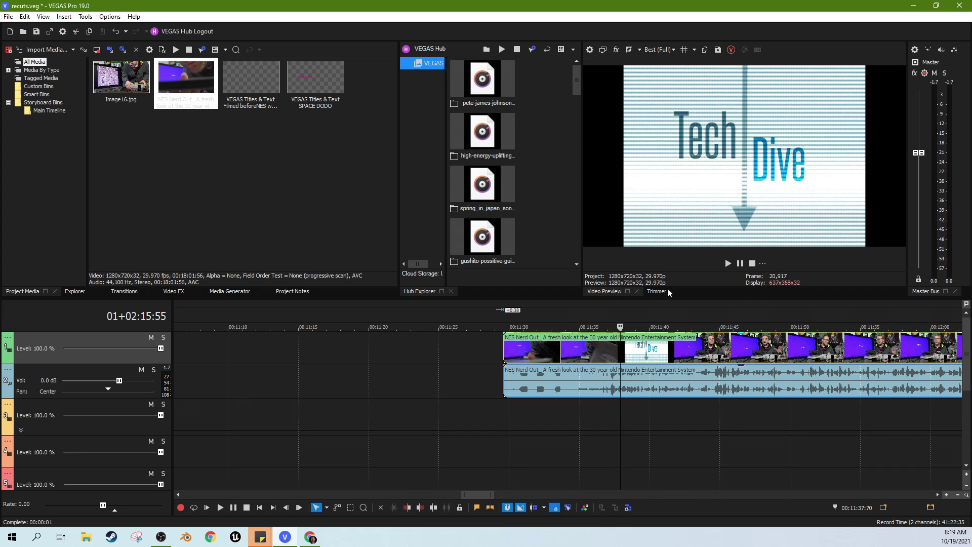
Play the host's first moments after the title and nudge the full-length clip slightly earlier on the timeline
left_click(669, 345)
key("space")
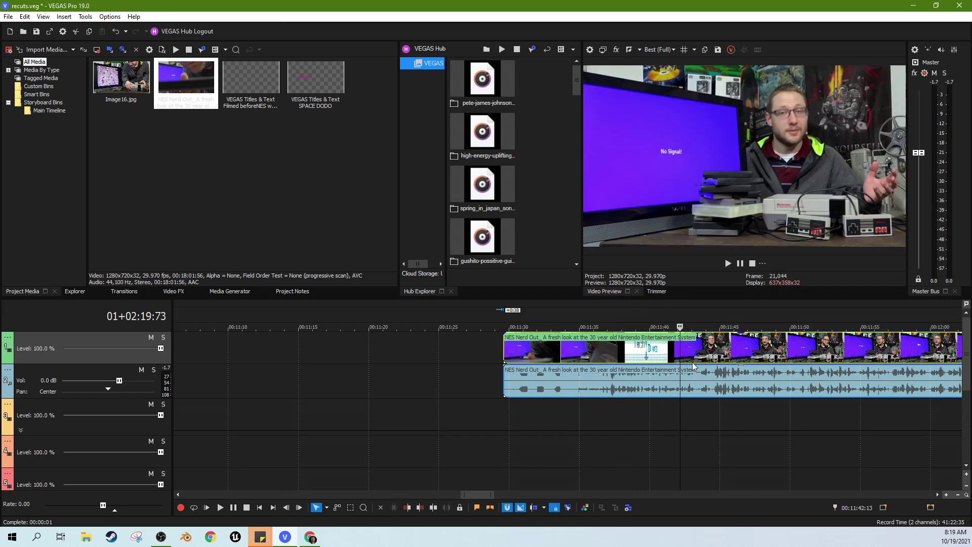
left_click_drag(667, 362, 665, 362)
left_click(657, 362)
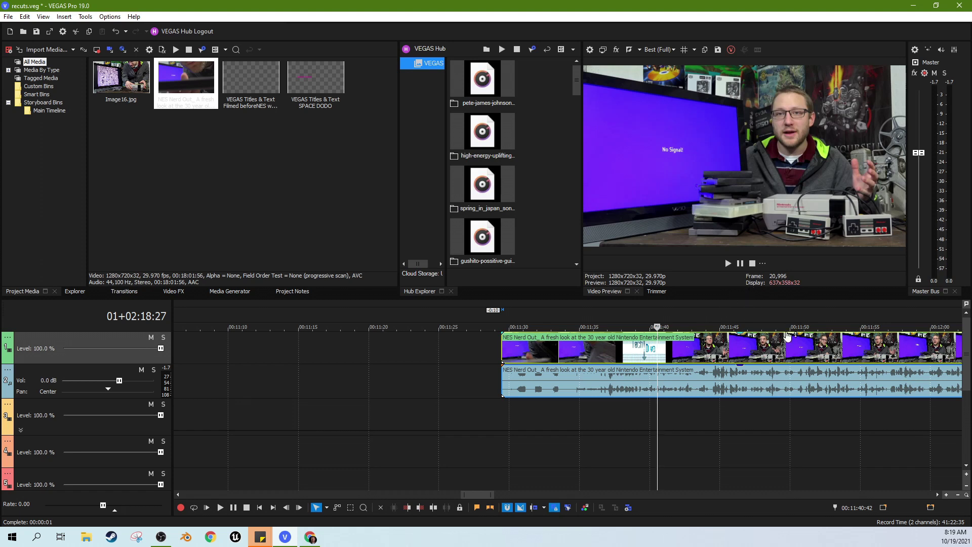
Sample shots along the whole full-length video, from the controller talk through the cartridge handling to the later sections
scroll(701, 363, "down", 3)
left_click(683, 361)
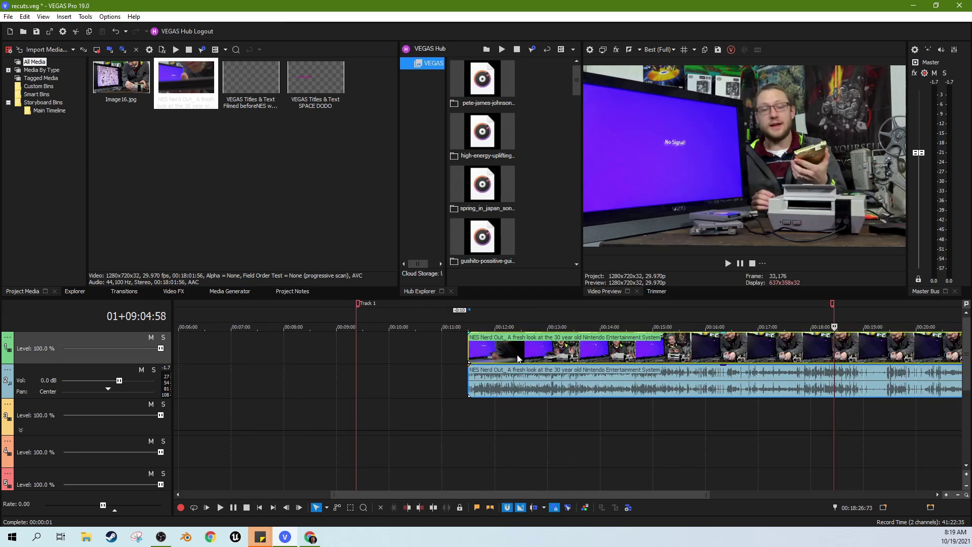
left_click(518, 359)
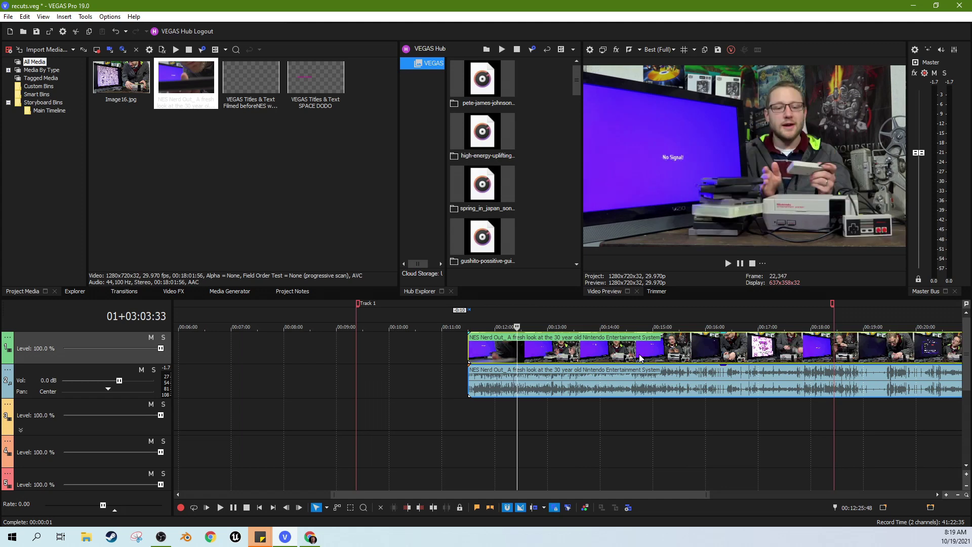
left_click(639, 354)
left_click(708, 349)
left_click(804, 350)
left_click(848, 350)
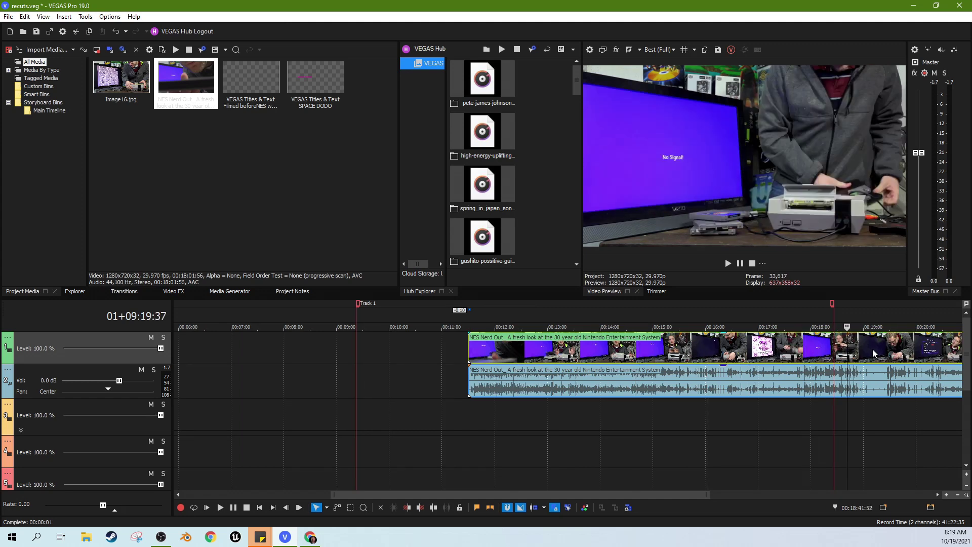
left_click(931, 354)
scroll(890, 363, "down", 3)
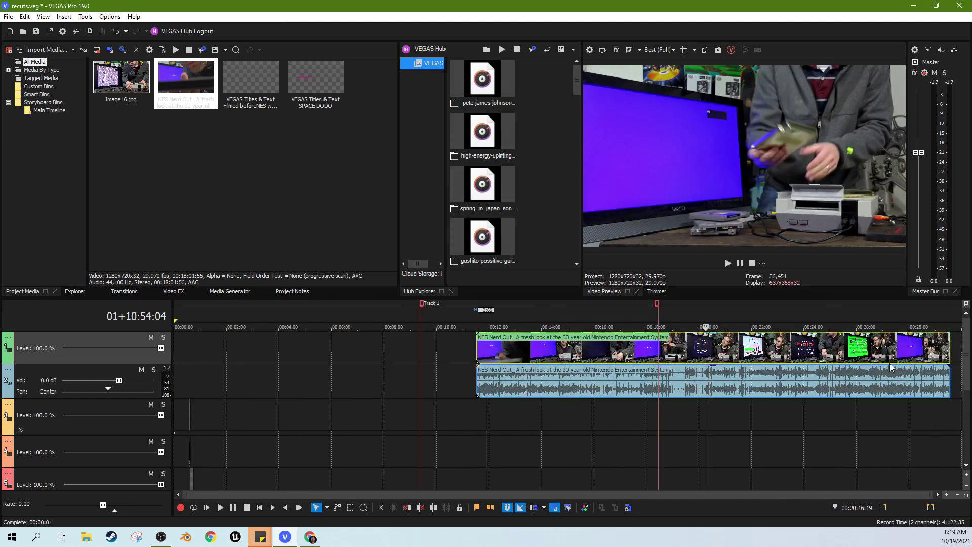
left_click(870, 357)
left_click(823, 355)
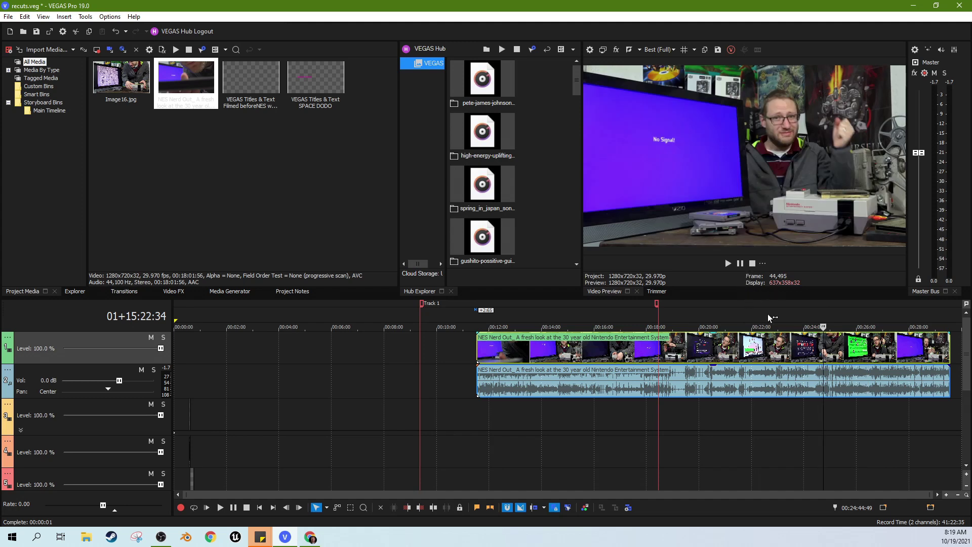
left_click(647, 353)
Go to the re-cut on the lower tracks and examine its opening clips and SPACE DODO title insert
scroll(965, 365, "down", 1)
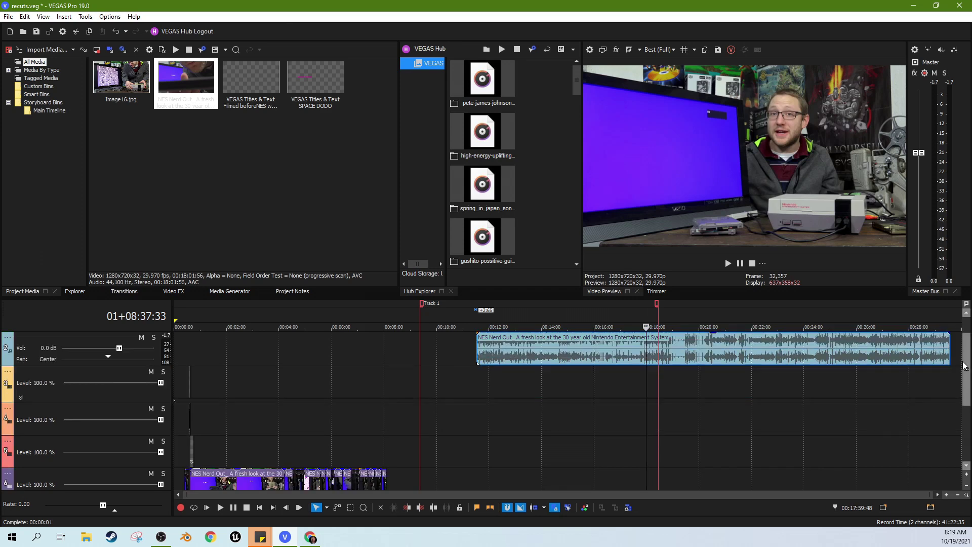
left_click(406, 394)
left_click(189, 447)
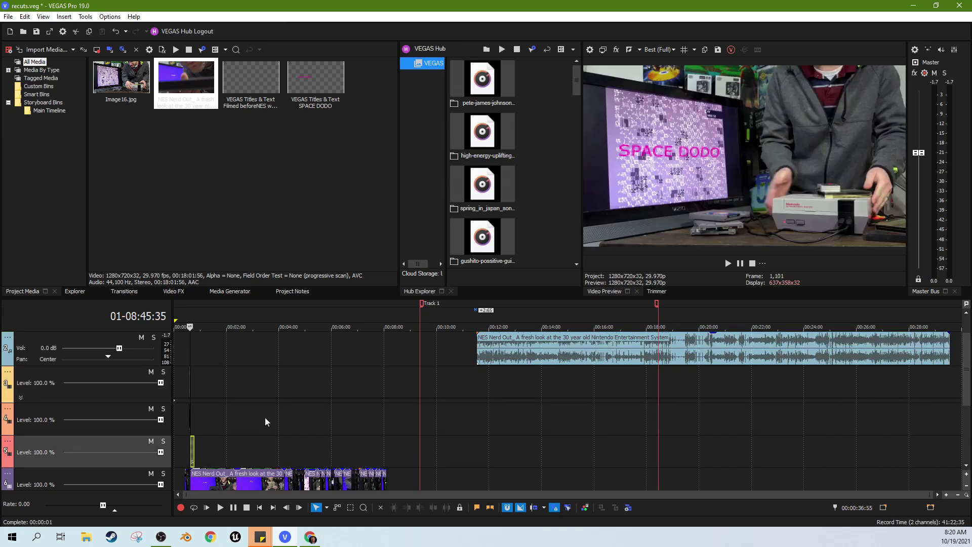
scroll(280, 417, "up", 6)
left_click(455, 442)
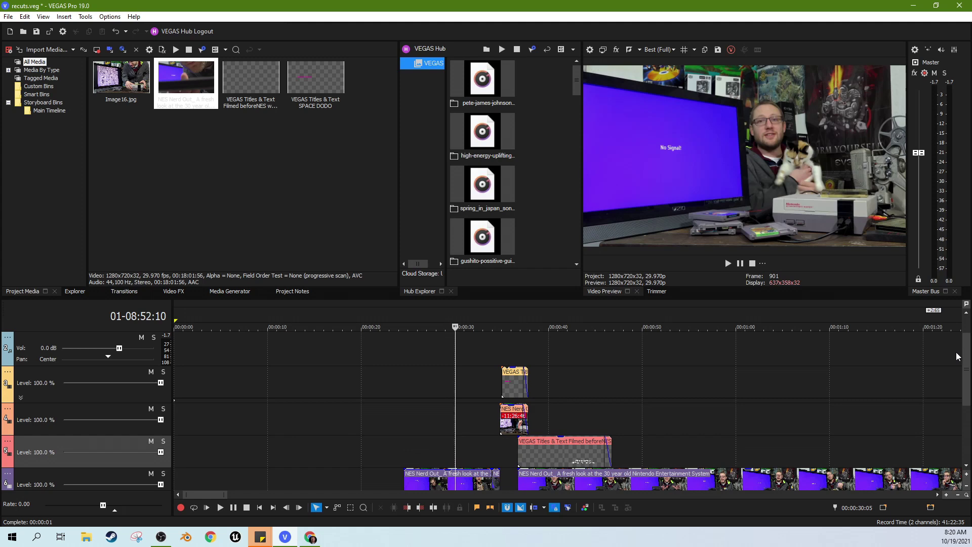
scroll(964, 365, "down", 1)
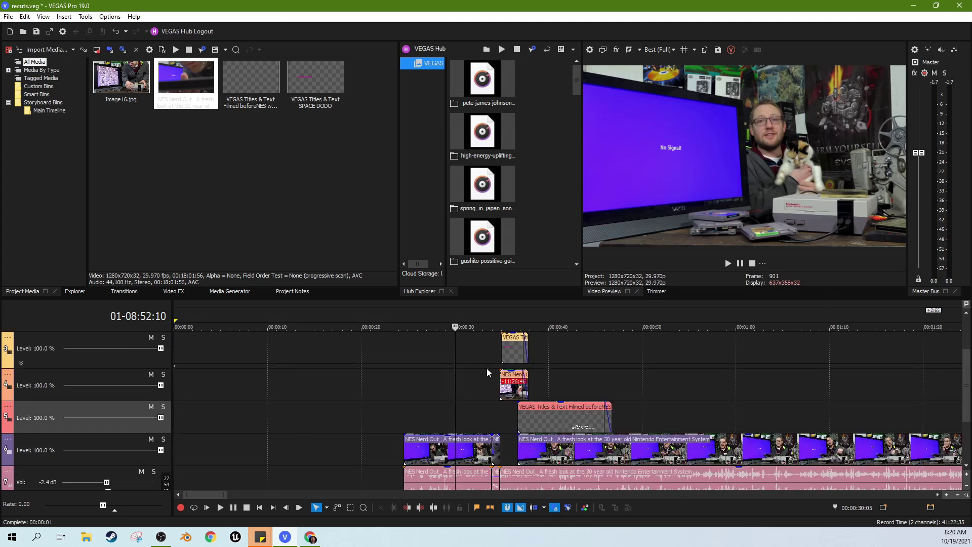
Scrub the re-cut's opening between the cat shot and the cartridge close-up
left_click(489, 399)
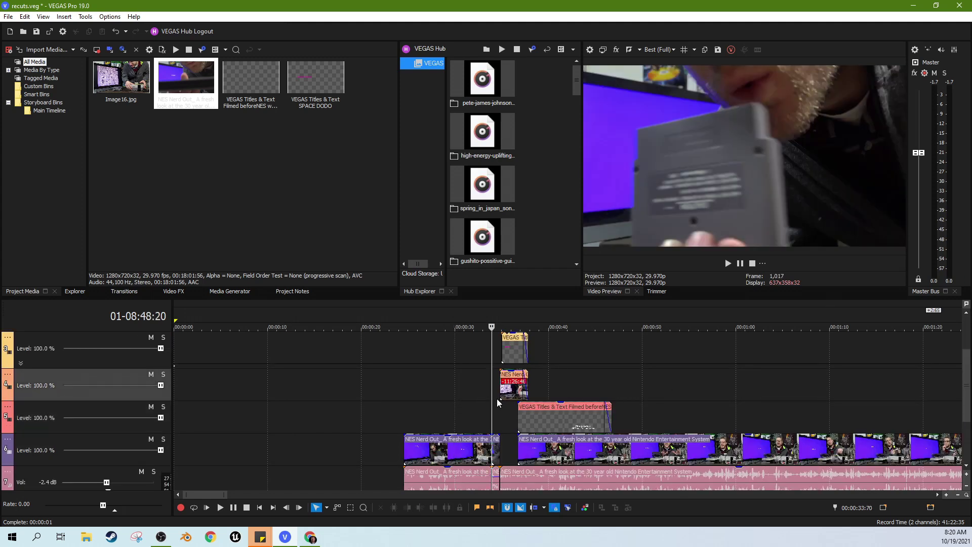
left_click(497, 403)
left_click(492, 403)
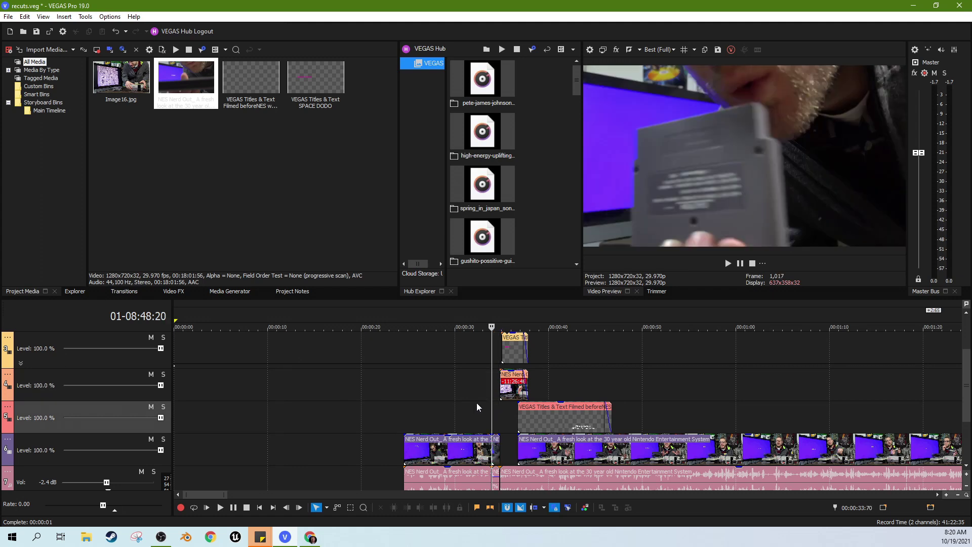
left_click(476, 403)
left_click(387, 402)
left_click(413, 405)
left_click(452, 403)
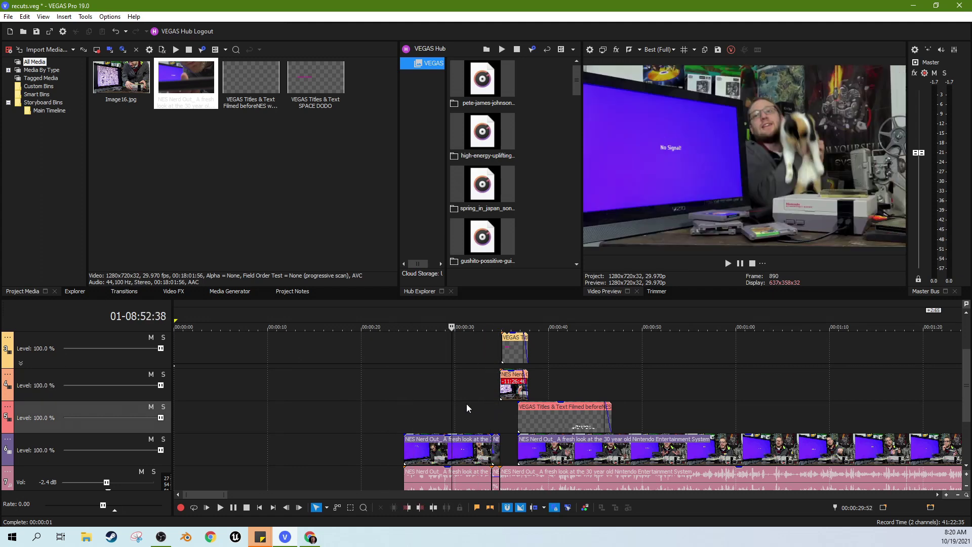
Play the re-cut from its first frame at about 00:00:24 and pause at about 00:00:33
left_click(399, 411)
left_click(404, 411)
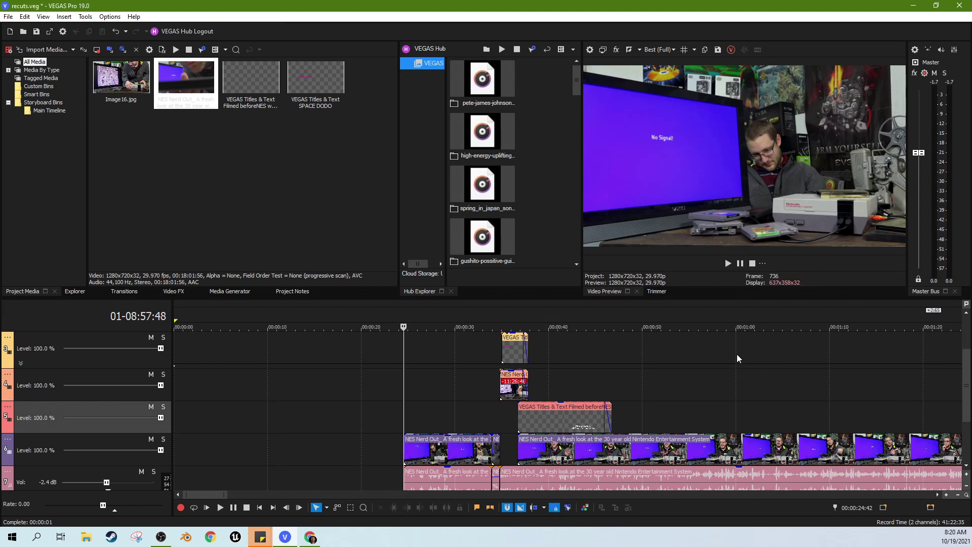
left_click(729, 263)
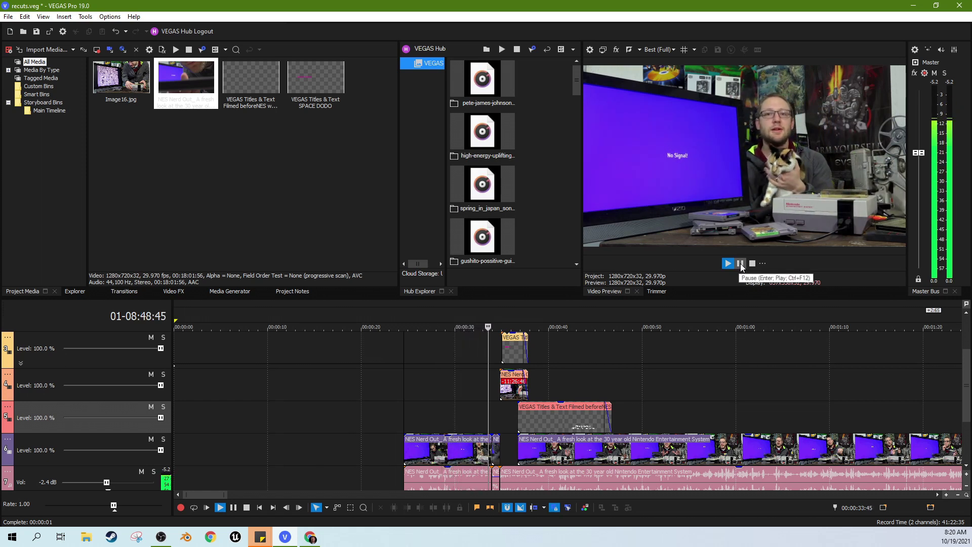
left_click(740, 264)
Scrub through the re-cut's cat shot to examine the host's action before the cartridge close-up
scroll(467, 405, "up", 3)
left_click(534, 405)
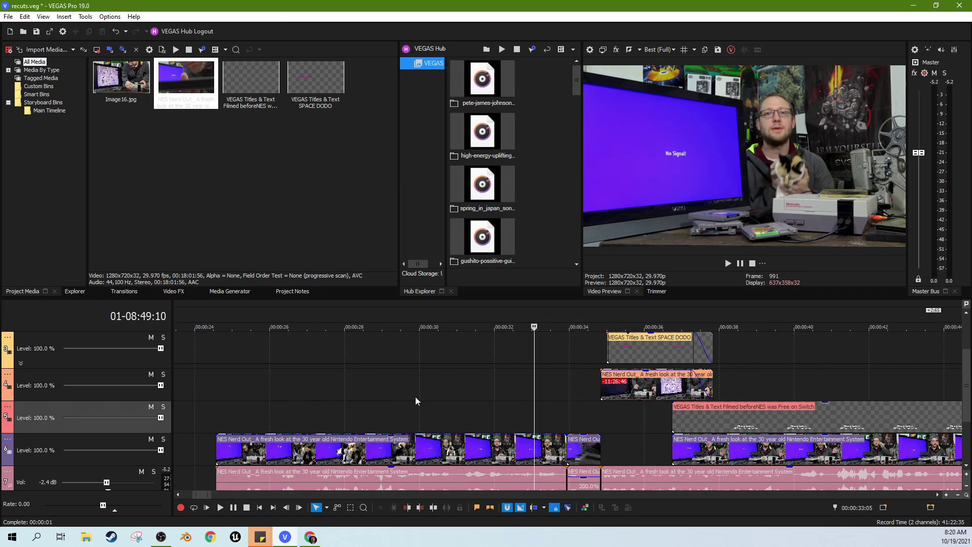
left_click(400, 397)
left_click(323, 384)
left_click(416, 374)
left_click(462, 377)
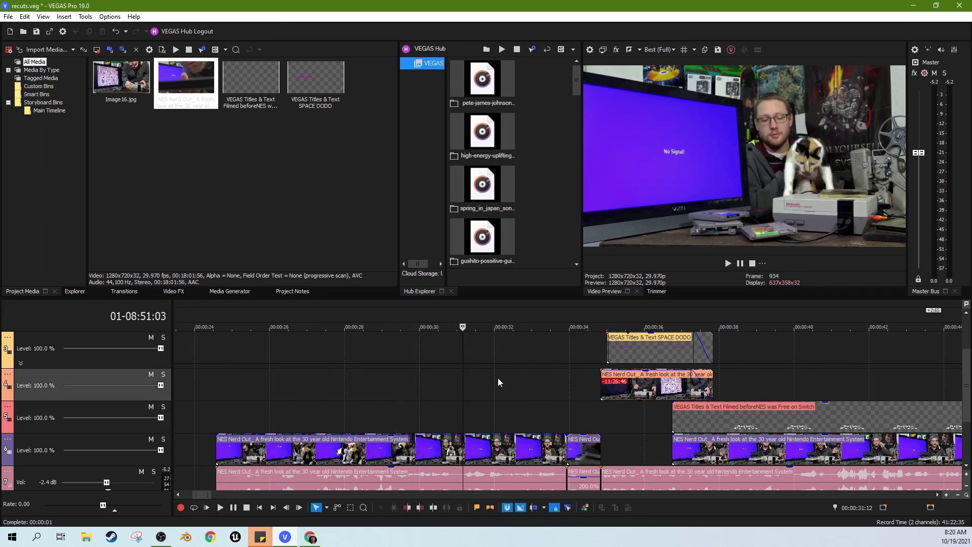
left_click(521, 382)
left_click(557, 384)
scroll(557, 385, "down", 2)
left_click(464, 401)
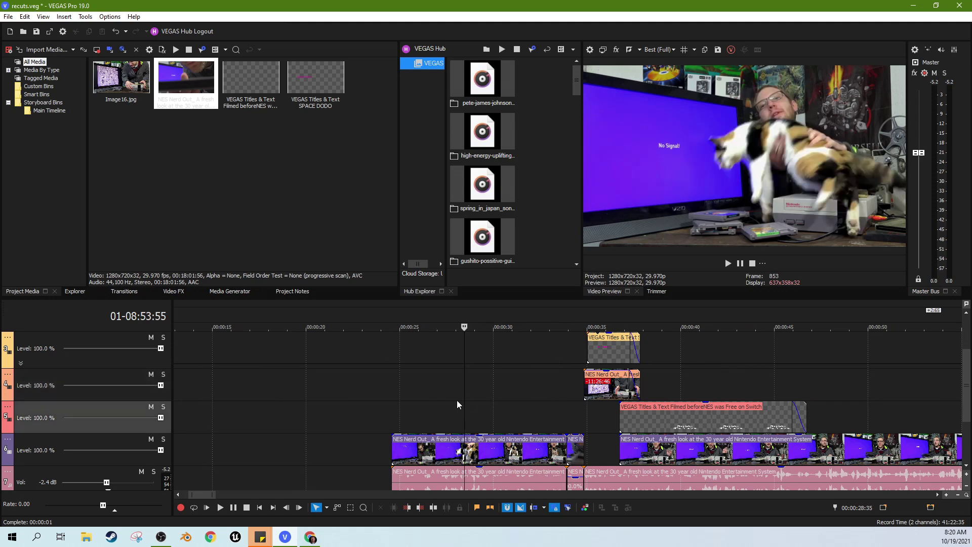
Scrub back and forth across the re-cut's cat shot to examine how it leads into the cartridge close-up
left_click(434, 401)
scroll(599, 360, "down", 4)
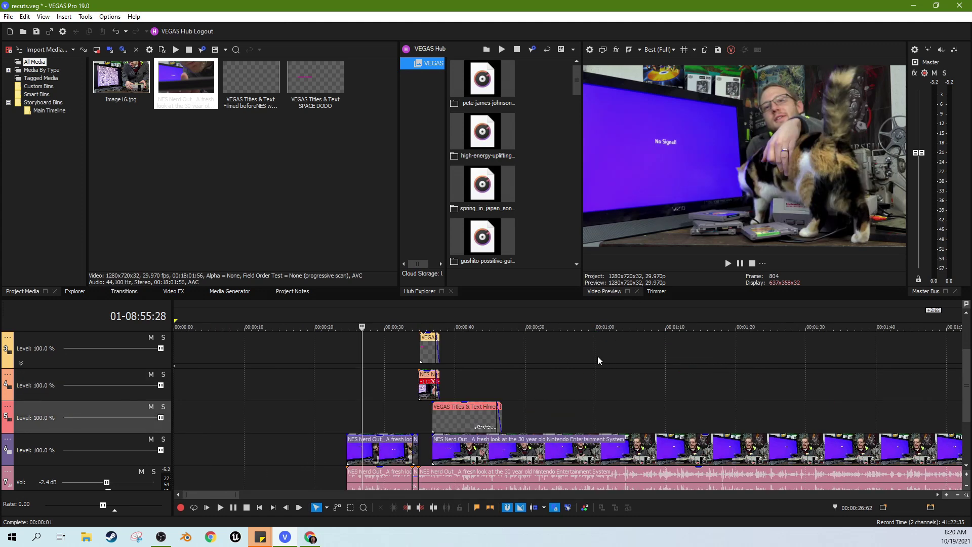
left_click(414, 398)
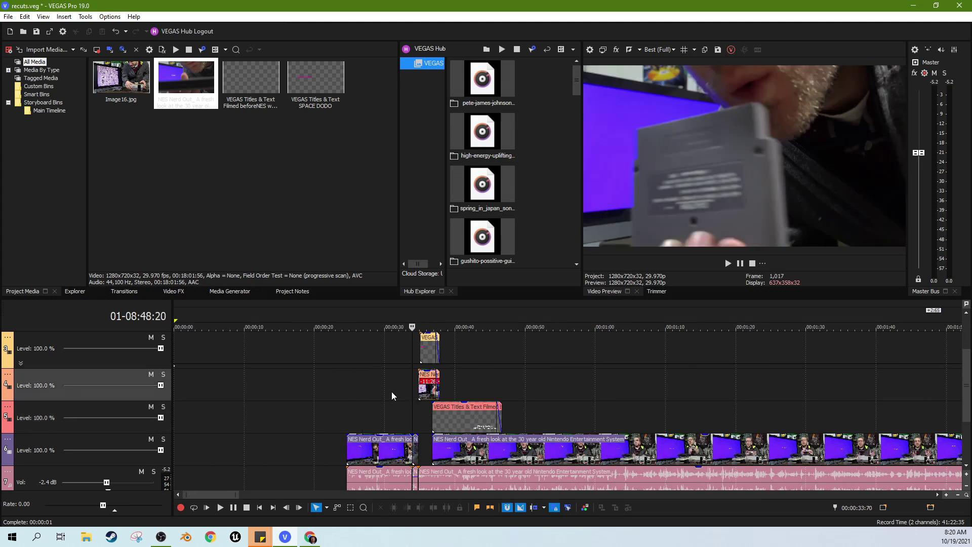
left_click(391, 391)
left_click(356, 393)
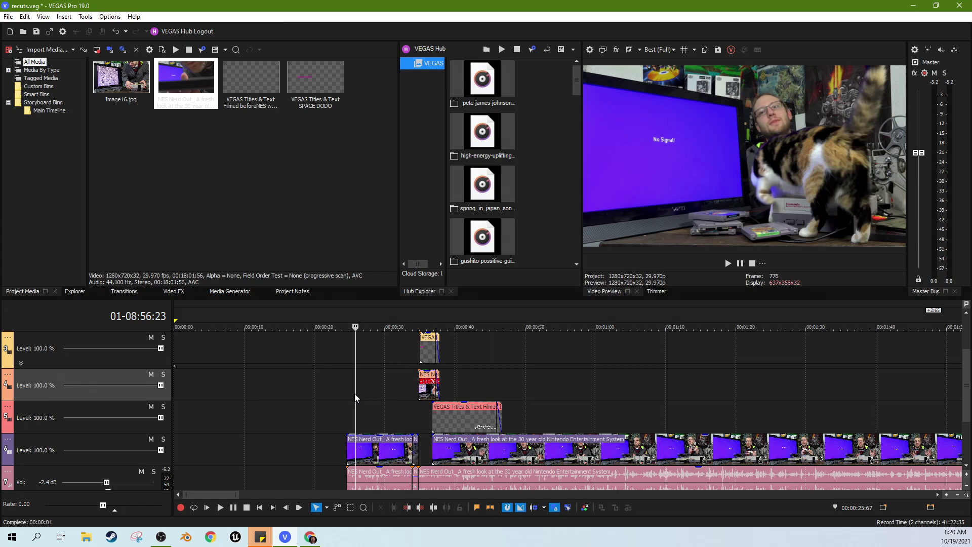
left_click(389, 396)
key("s")
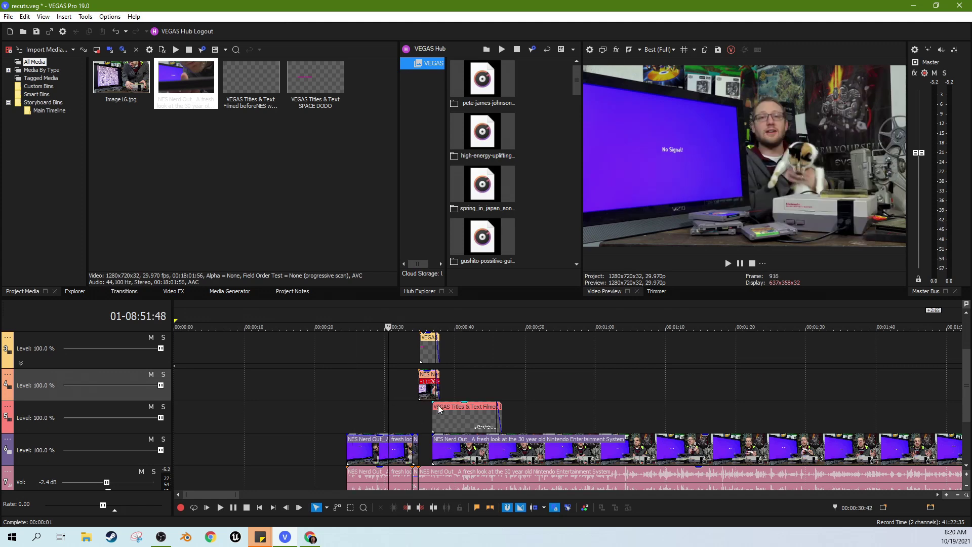
Compare the frames around the cut at about 00:00:33, play the cartridge close-up, and return to its start
left_click(412, 430)
scroll(430, 392, "up", 6)
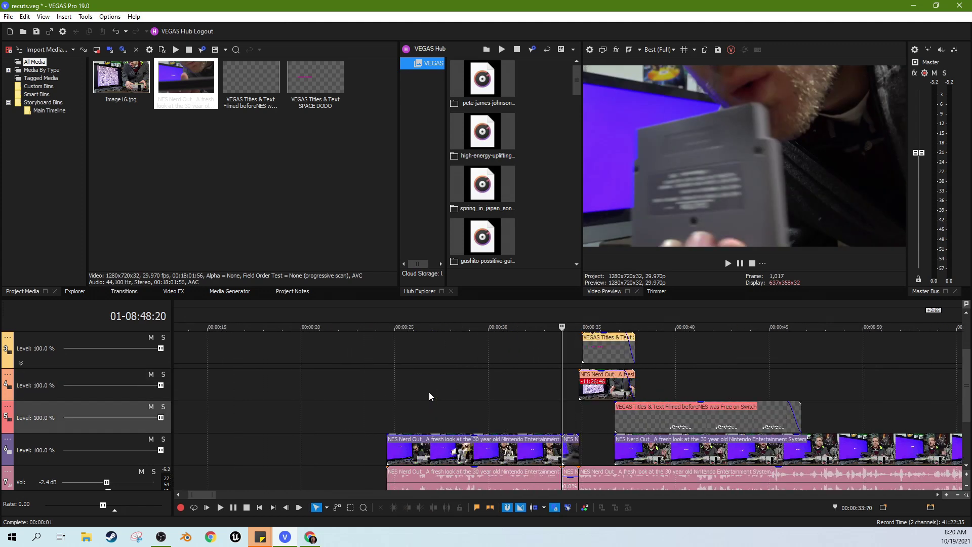
left_click(551, 409)
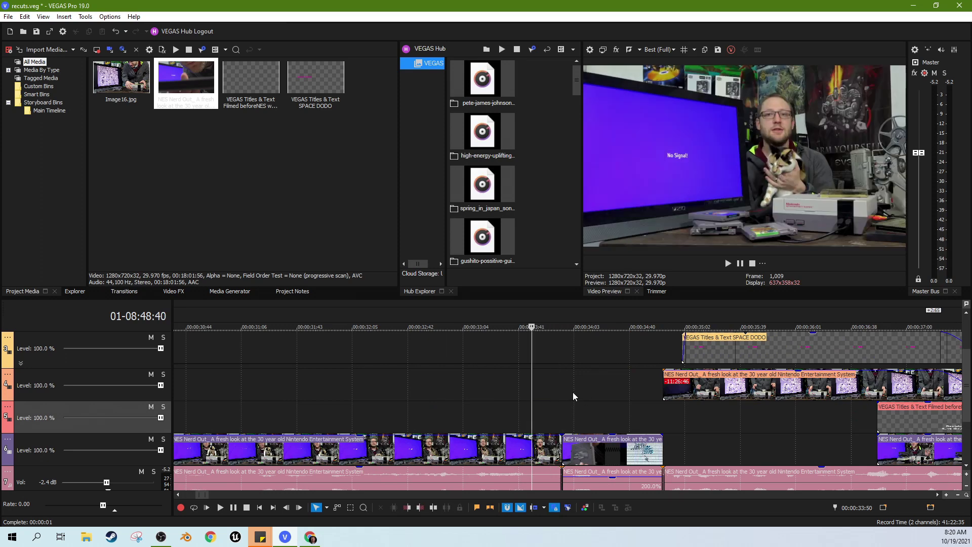
left_click(570, 392)
left_click(728, 263)
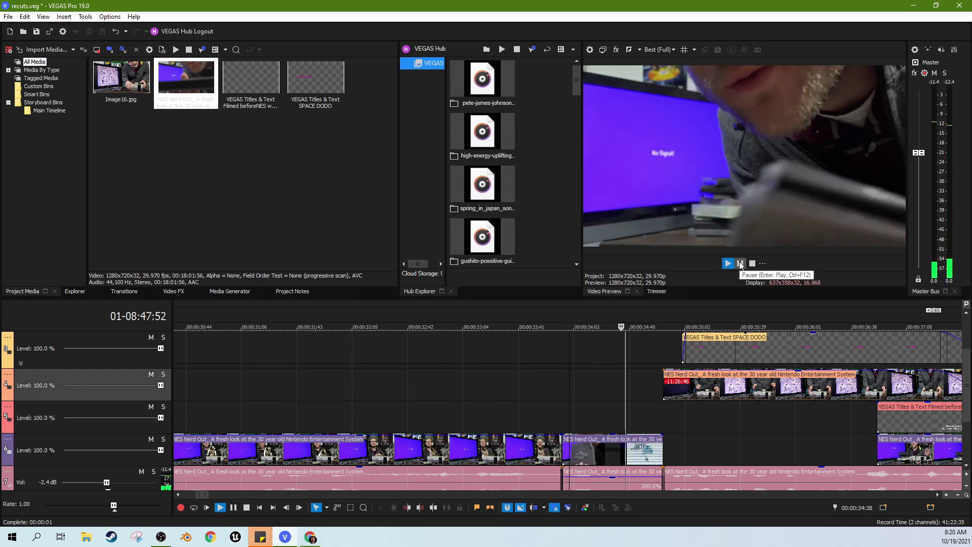
left_click(741, 264)
left_click(617, 402)
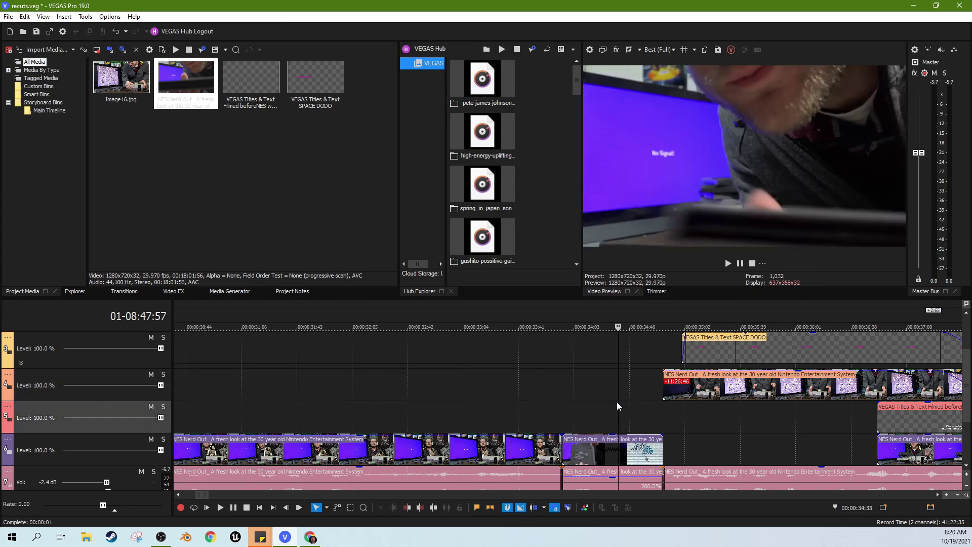
left_click(571, 403)
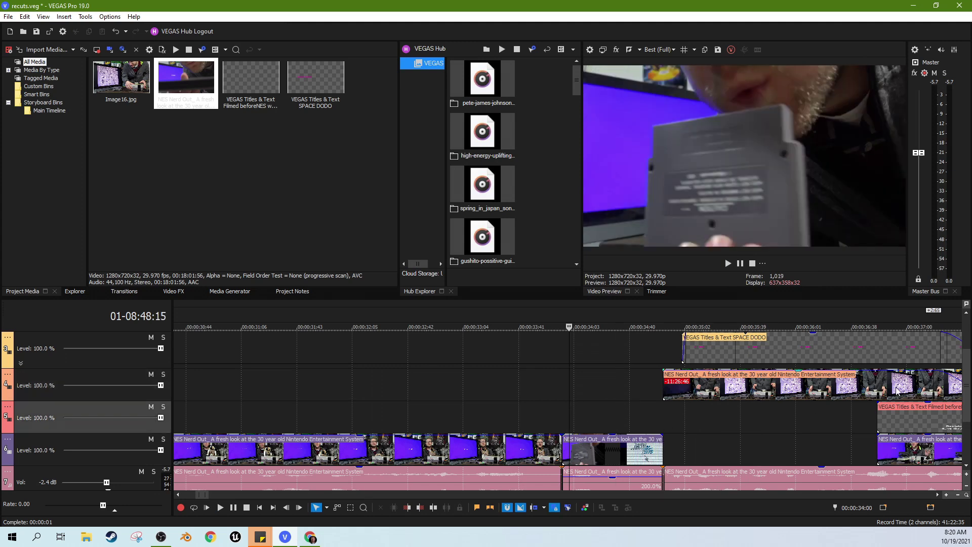
Select the sped-up cartridge clip's end edge, then play from just before that clip into the SPACE DODO shot and pause
scroll(970, 377, "down", 1)
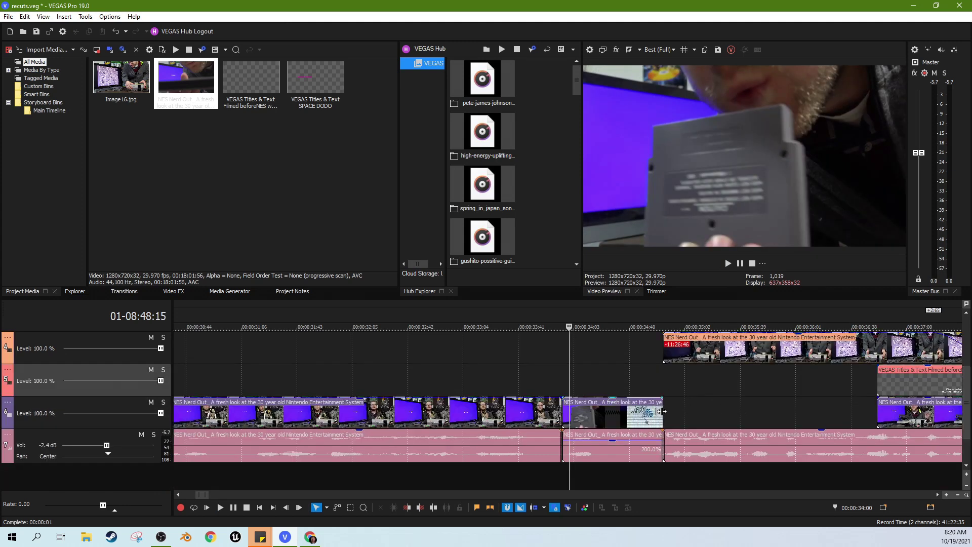
left_click_drag(662, 413, 661, 413)
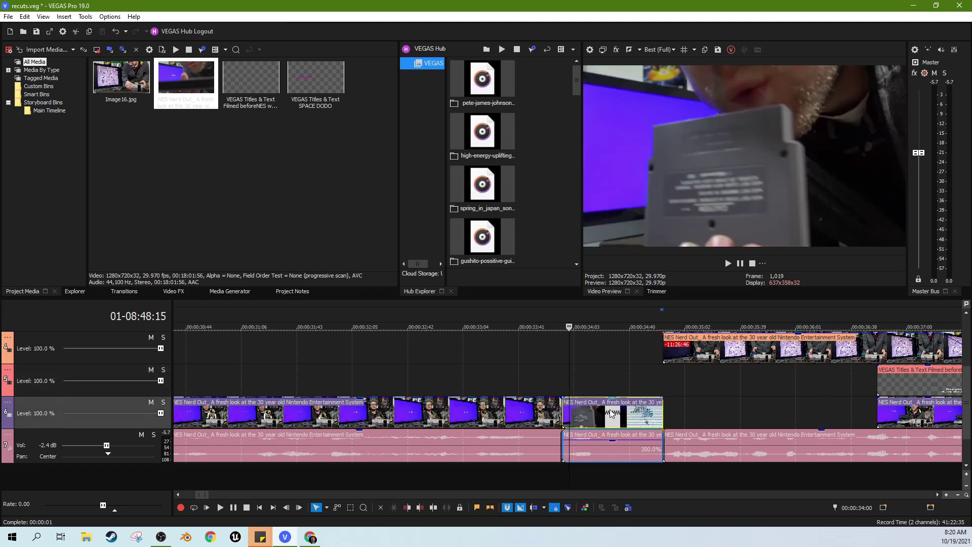
left_click(532, 363)
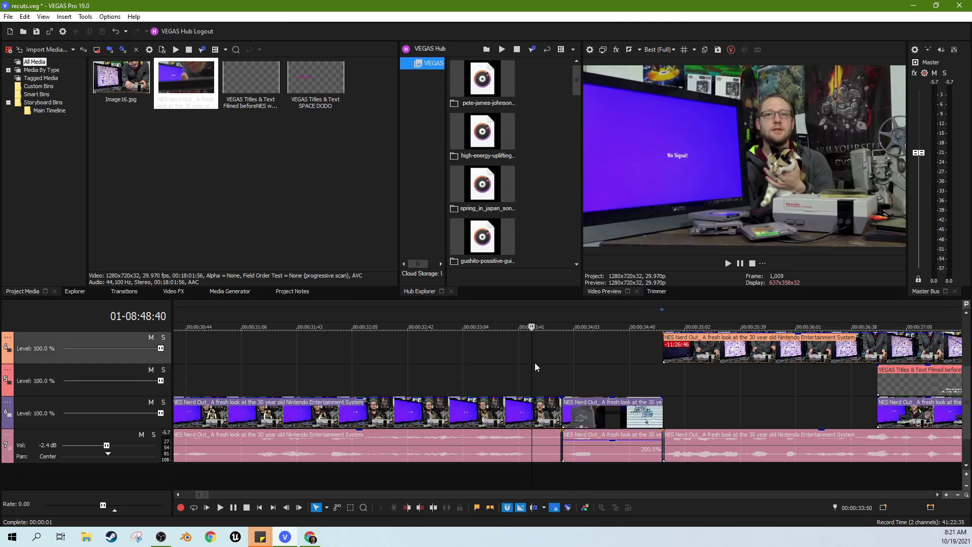
left_click(729, 263)
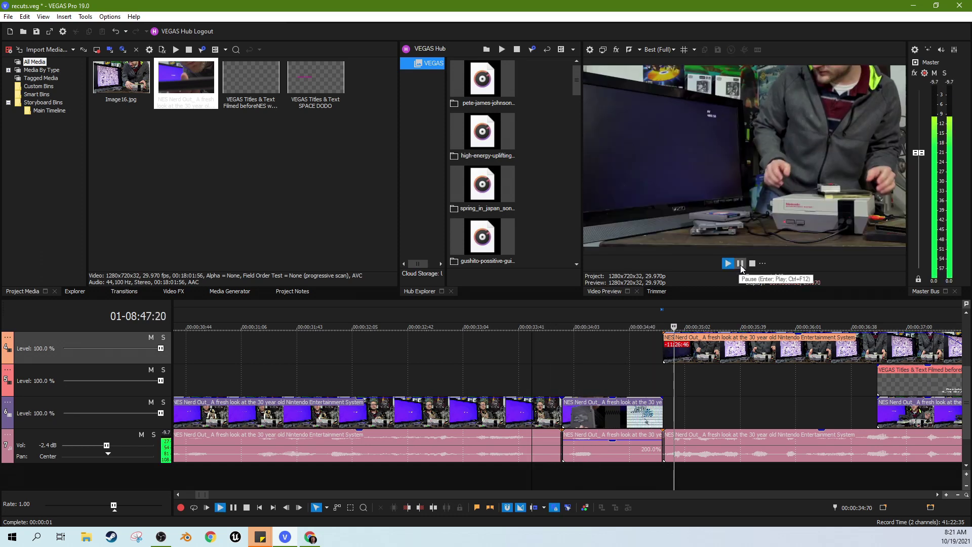
left_click(740, 264)
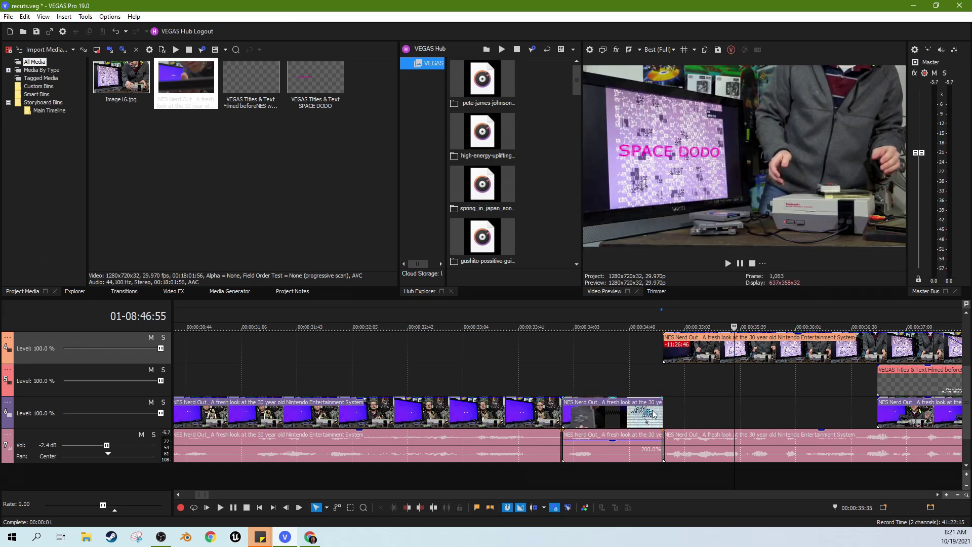
Scrub from the end of the cartridge clip into the SPACE DODO shot to examine the transition
left_click(652, 410)
left_click(677, 394)
left_click(720, 368)
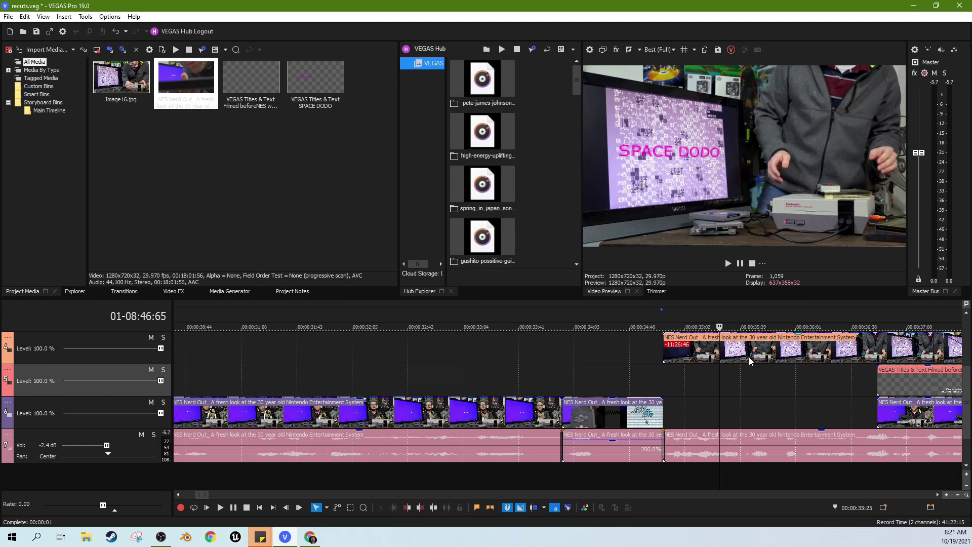
left_click(749, 357)
left_click(806, 360)
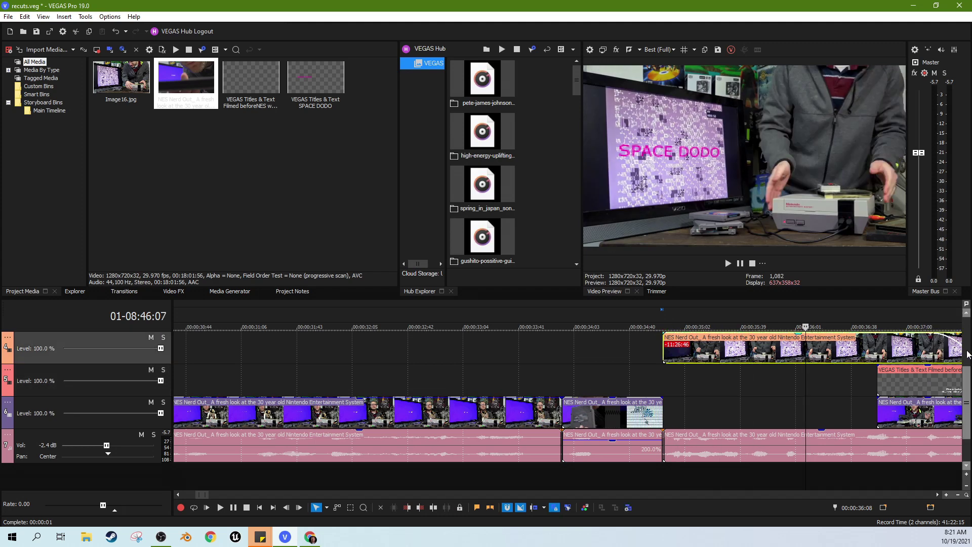
Select the start of the host clip beneath the SPACE DODO shot and examine its timing against the audio track
scroll(968, 376, "up", 2)
scroll(721, 452, "down", 3)
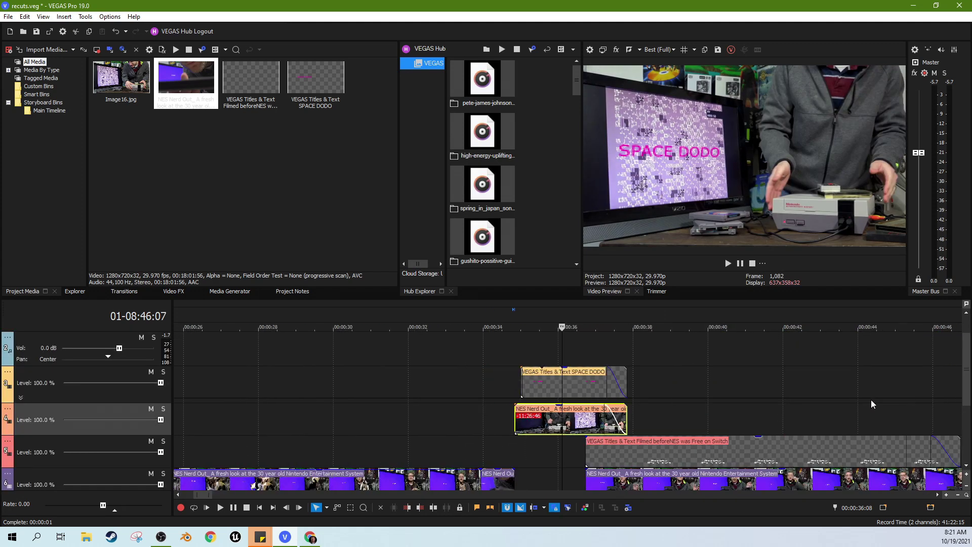
scroll(966, 376, "down", 2)
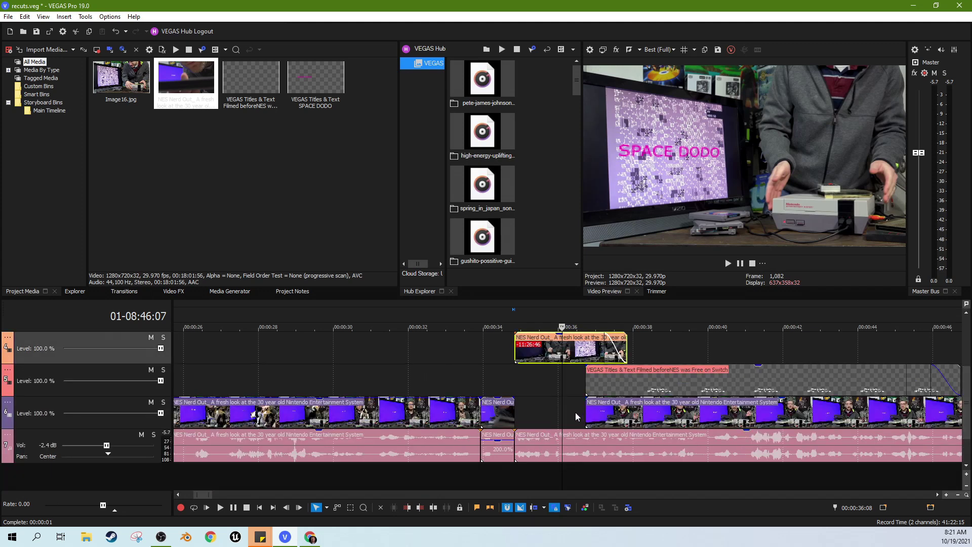
mouse_move(586, 411)
left_mouse_down()
mouse_move(539, 411)
mouse_move(586, 410)
left_mouse_up()
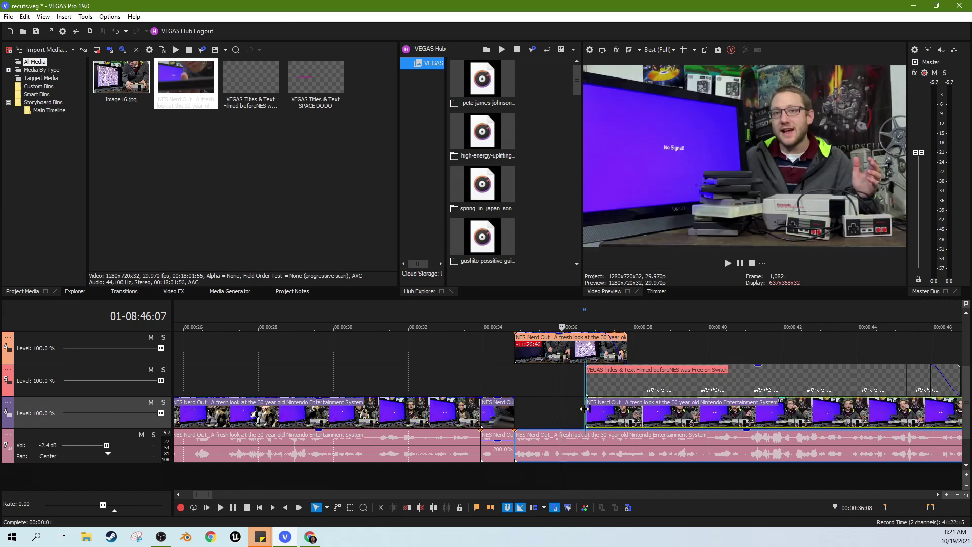
Scrub through the SPACE DODO shot and its fade into the host clip to examine the overlap
left_click(542, 359)
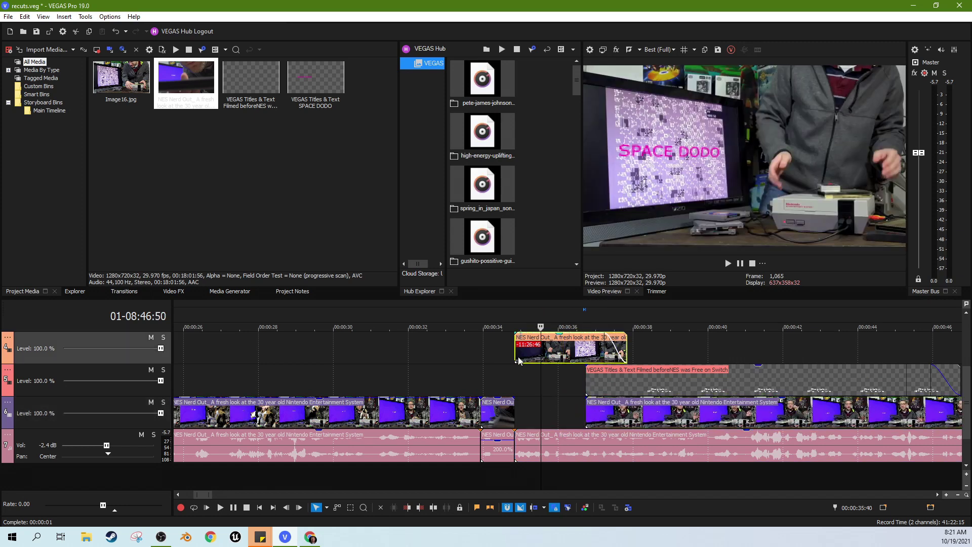
left_click(552, 357)
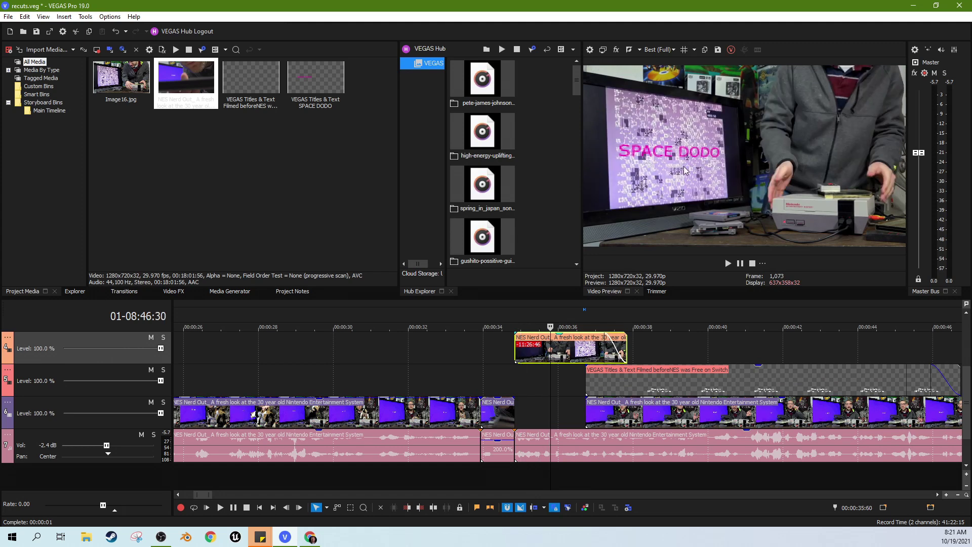
left_click(579, 335)
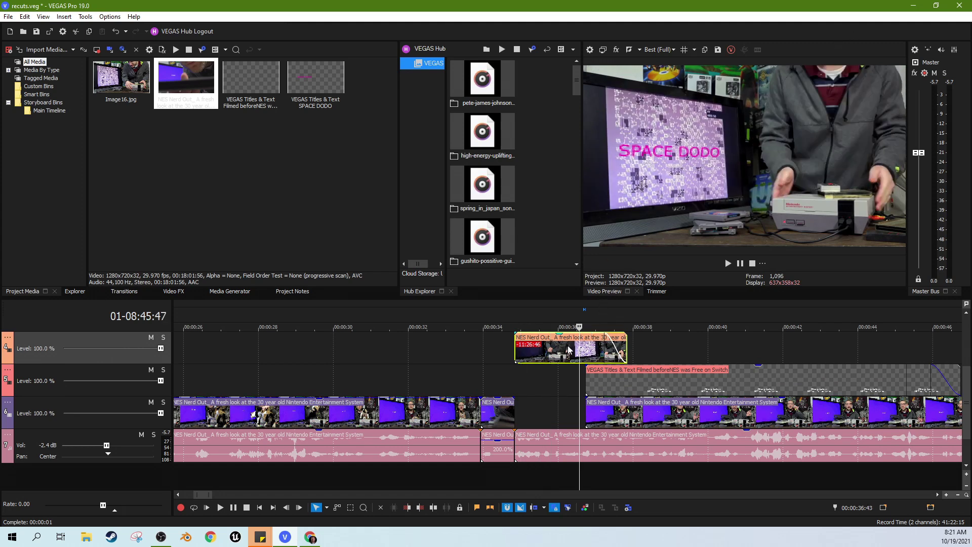
left_click(564, 346)
left_click(569, 348)
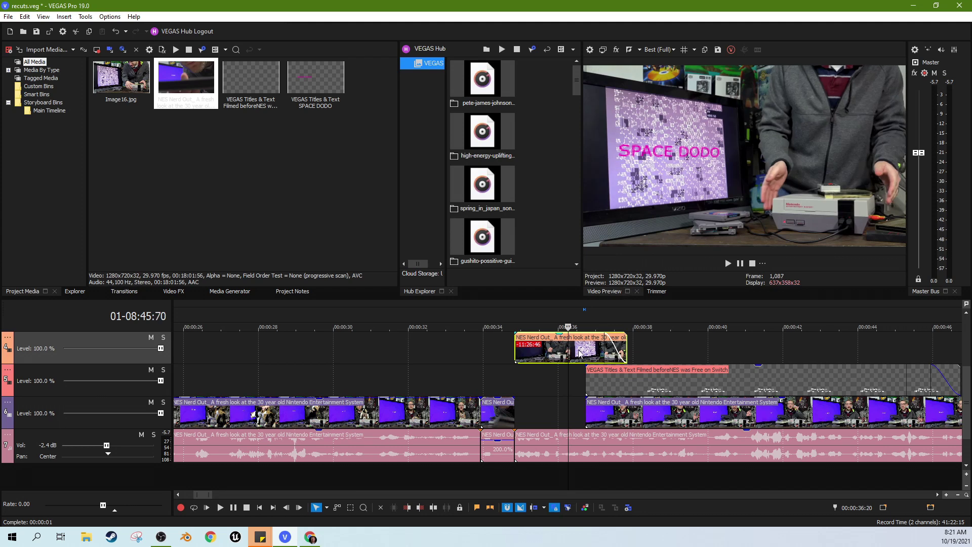
left_click(579, 348)
left_click(589, 349)
left_click(615, 336)
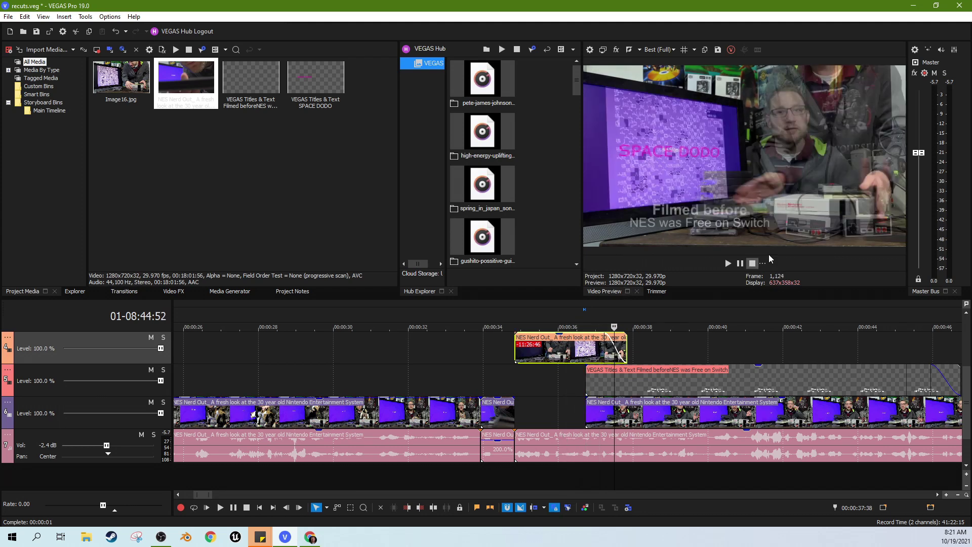
left_click(575, 349)
left_click(542, 358)
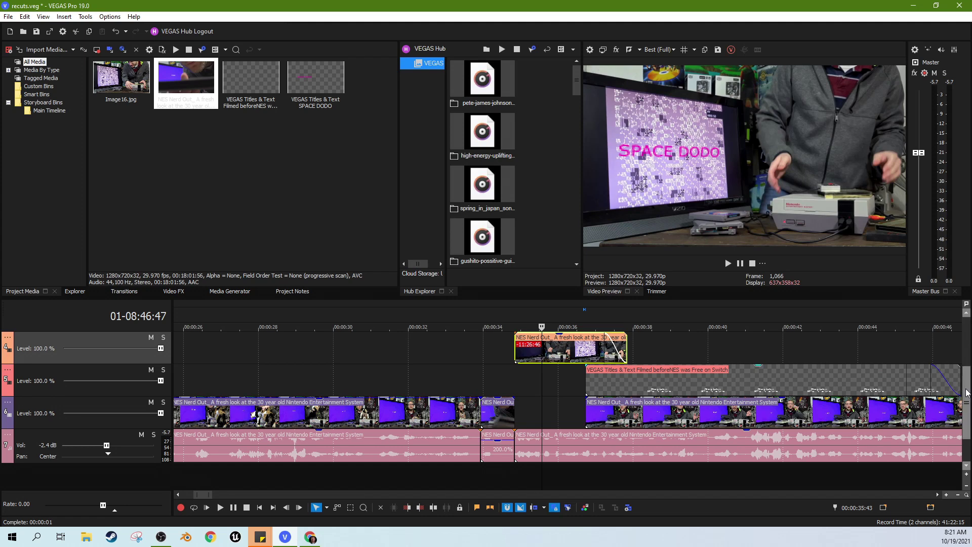
Inspect the compositing modes of the SPACE DODO title track, keeping 3D Source Alpha selected
scroll(958, 387, "up", 2)
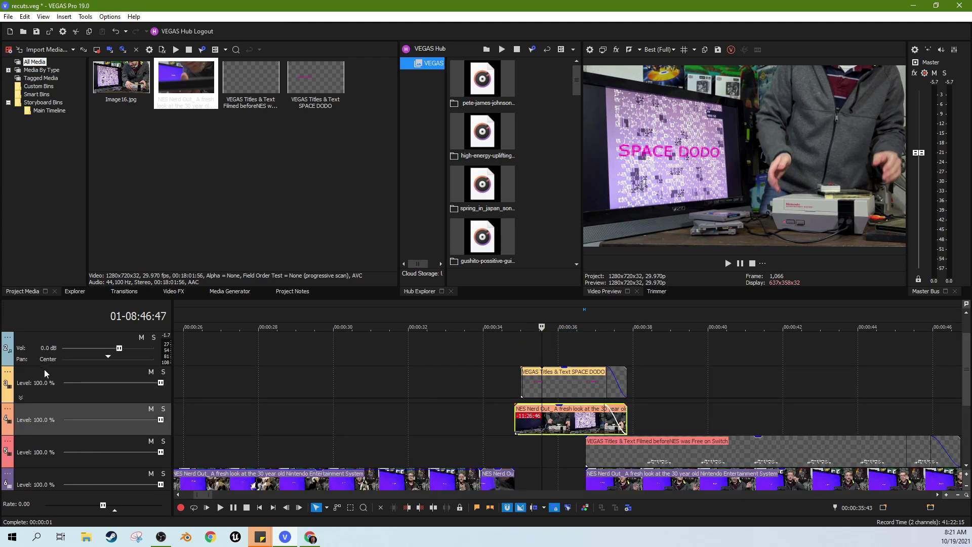
left_click(8, 371)
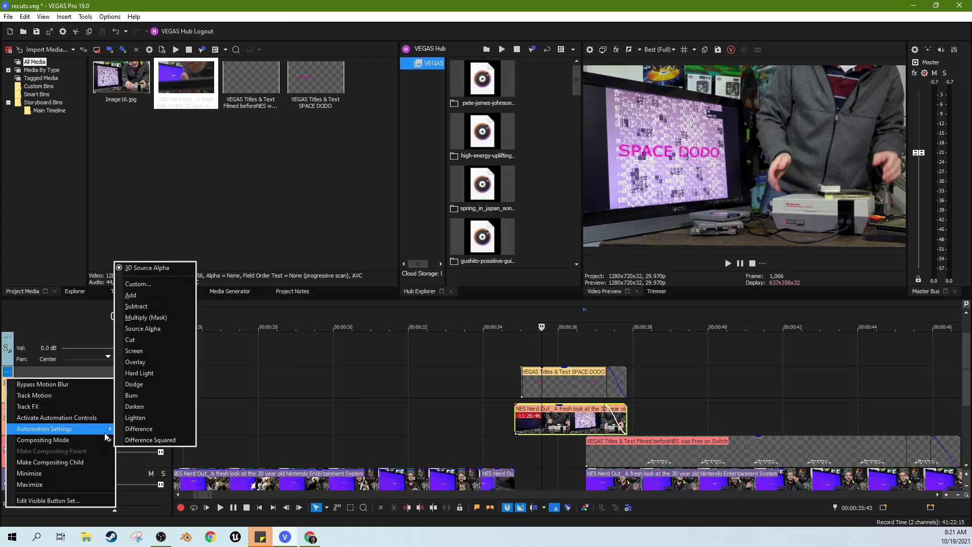
left_click(135, 272)
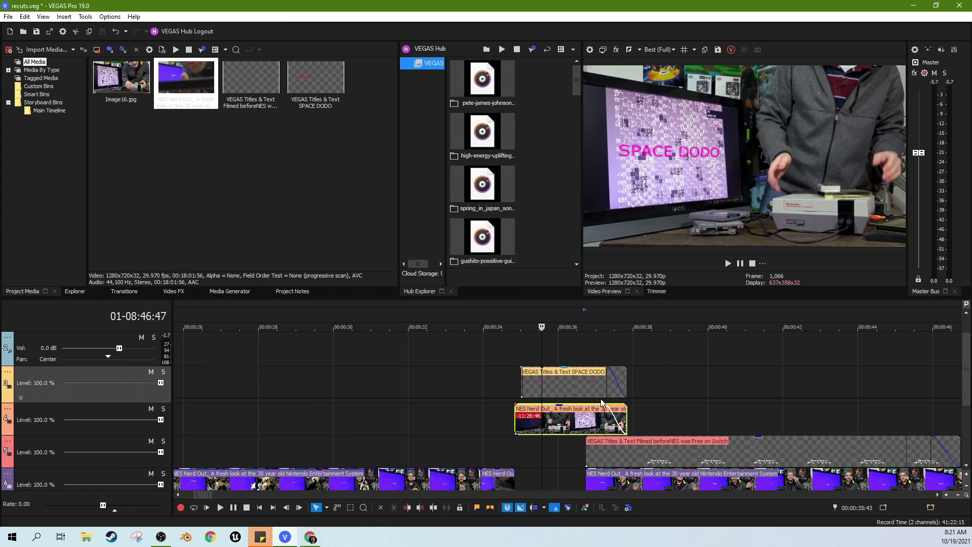
Select the SPACE DODO title and the footage clip beneath it in turn to compare the two layers
left_click(574, 392)
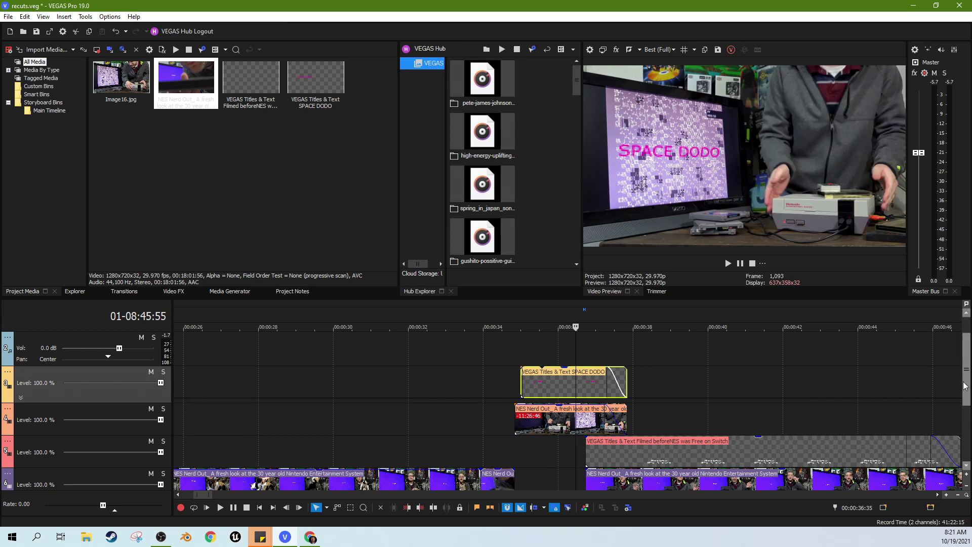
scroll(965, 386, "down", 2)
left_click(531, 355)
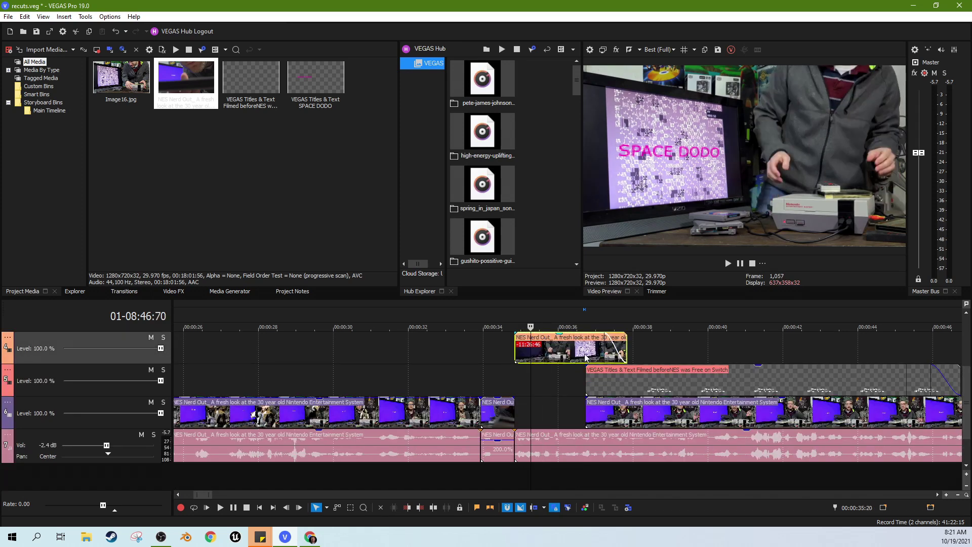
scroll(966, 386, "up", 2)
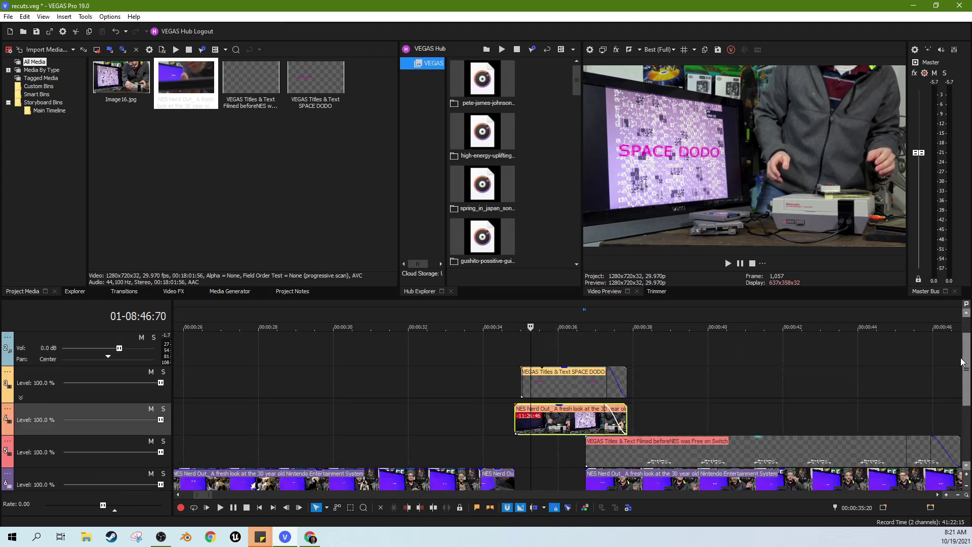
Open the SPACE DODO title's Video Event FX, inspect its Pixelate effect, and close the effect window
left_click(587, 397)
right_click(568, 388)
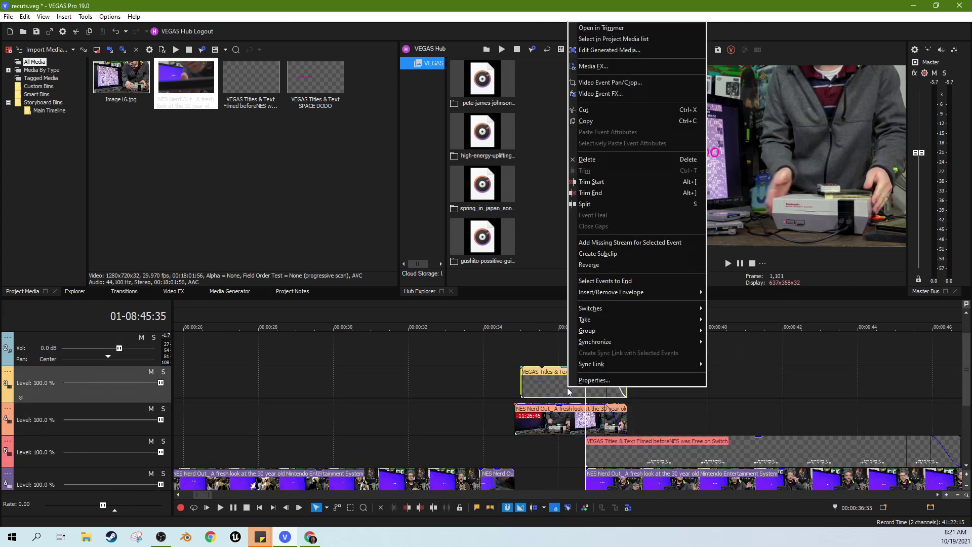
left_click(619, 91)
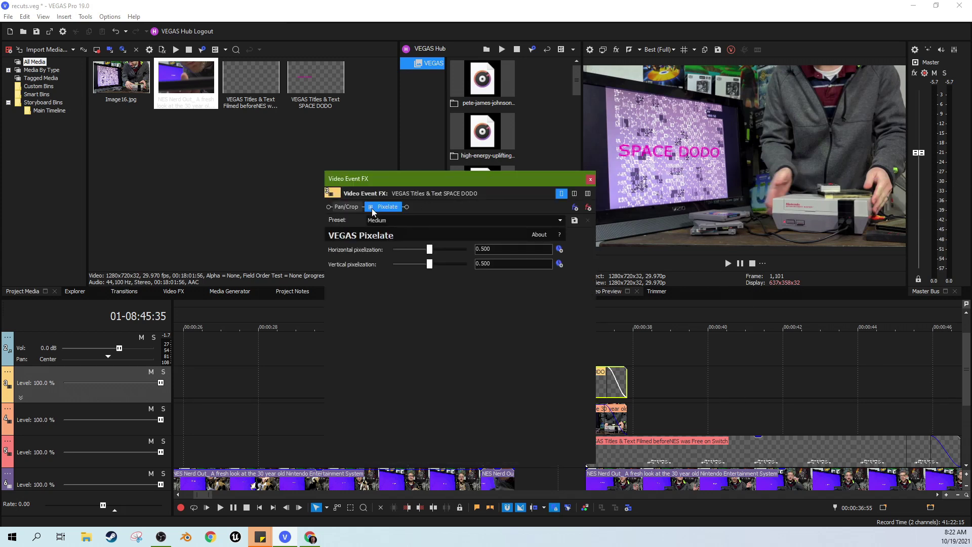
left_click(590, 180)
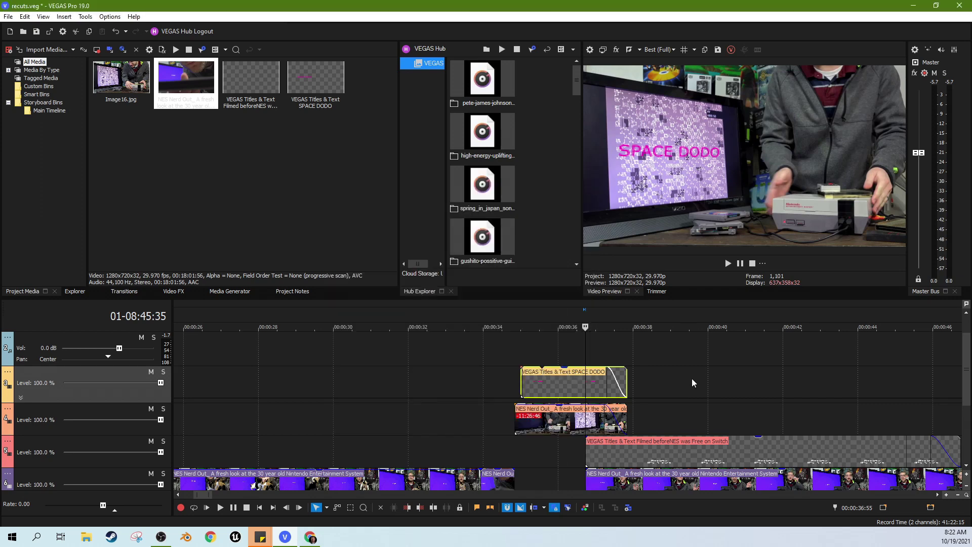
Go to the Filmed before NES was Free on Switch title at about 00:00:38 and show the tracks around it
left_click(667, 424)
scroll(667, 424, "down", 3)
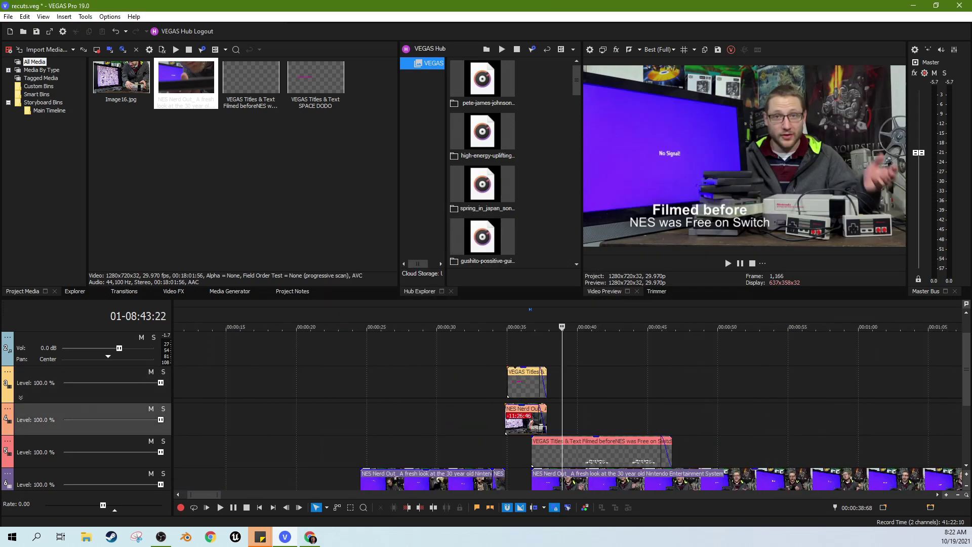
scroll(960, 380, "down", 1)
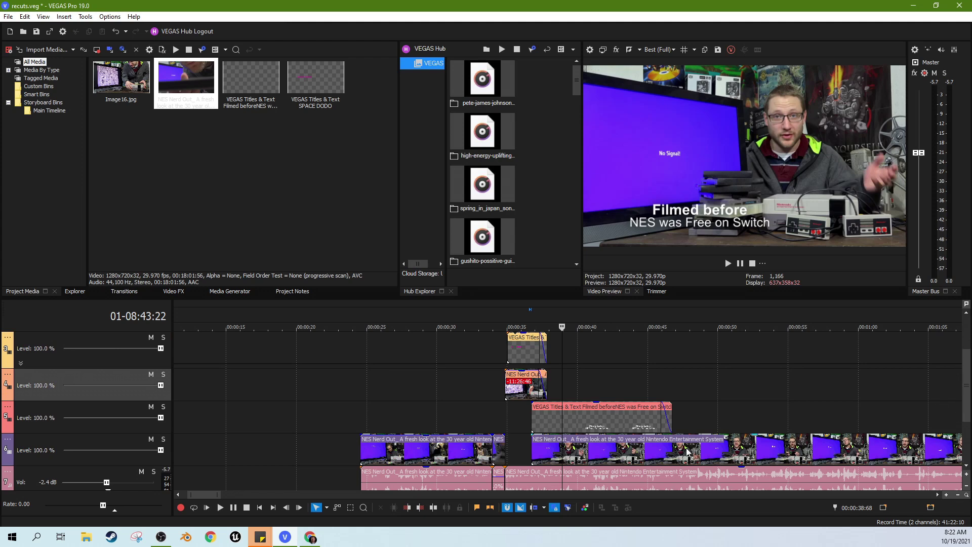
Preview the footage clip beneath the Filmed before NES was Free on Switch title at several points from about 00:00:39 onward
left_click(659, 451)
left_click(710, 450)
left_click(606, 451)
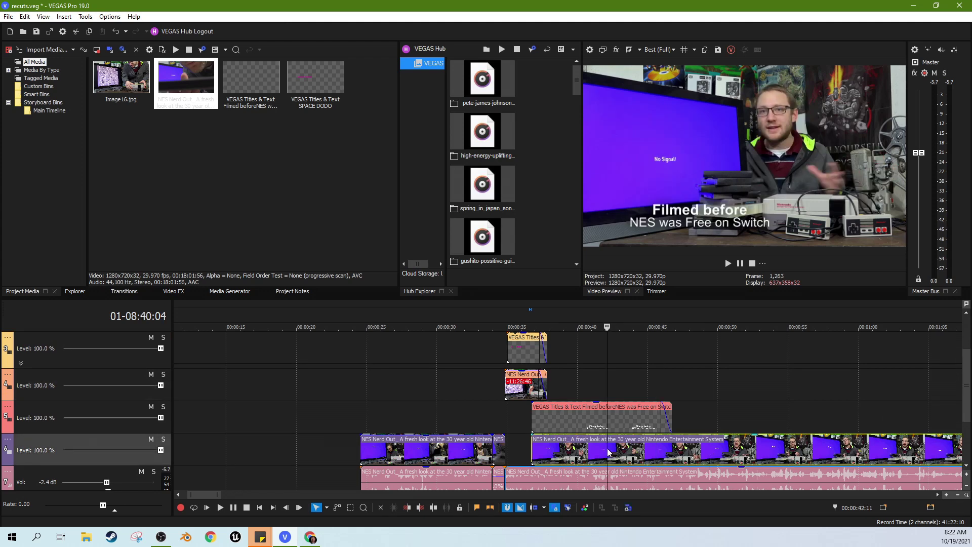
left_click(570, 445)
scroll(967, 375, "down", 1)
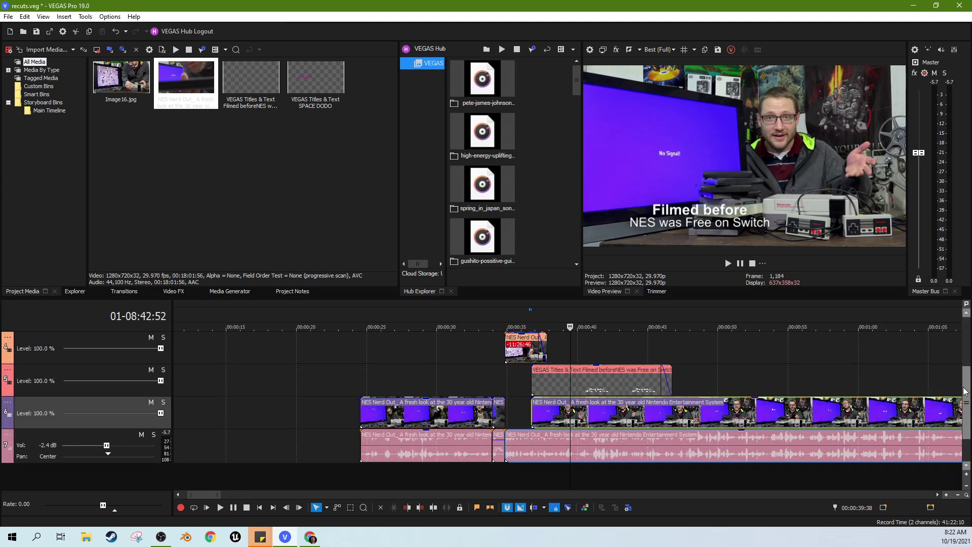
Select the Filmed before NES was Free on Switch title and preview it from its start to just past its fade-out
left_click(567, 394)
left_click(561, 390)
left_click(592, 382)
left_click(620, 382)
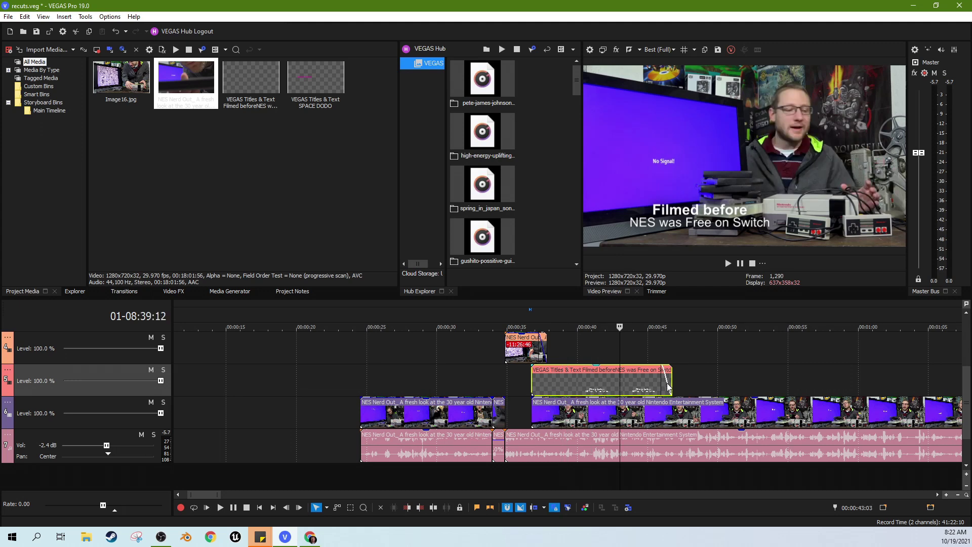
left_click(669, 382)
left_click(692, 382)
Show the whole re-cut on the timeline and sample its footage up to about 00:07:23
scroll(743, 357, "down", 5)
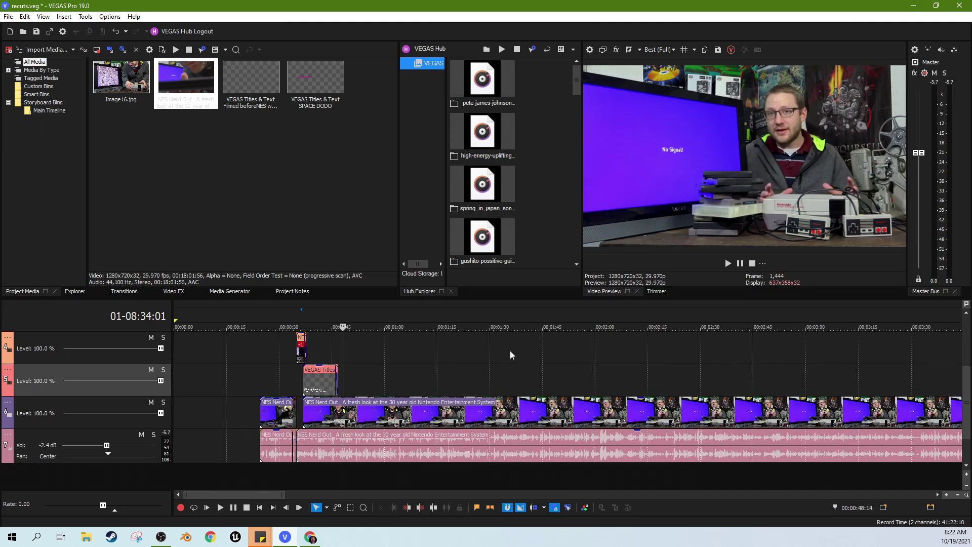
left_click(510, 351)
left_click(576, 373)
left_click(664, 375)
scroll(695, 375, "down", 4)
left_click(693, 375)
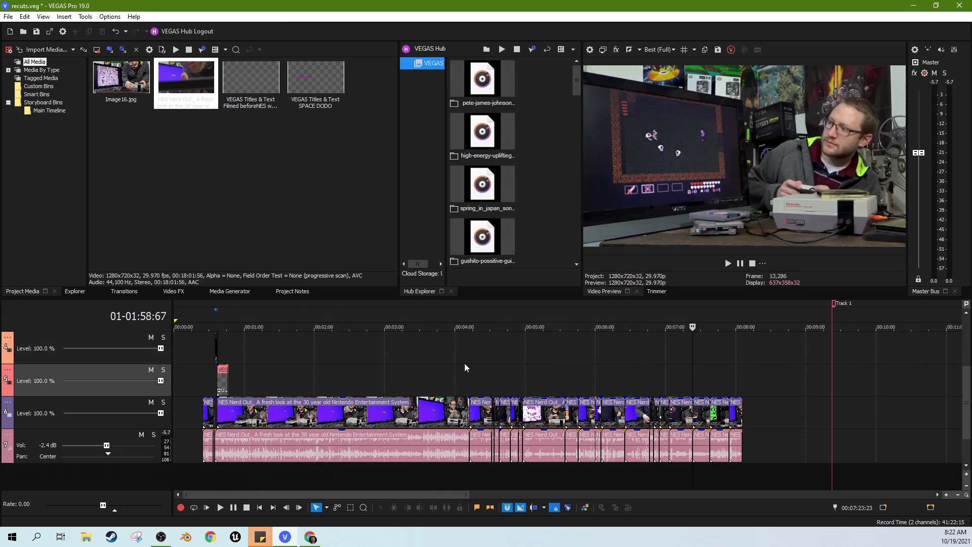
left_click(449, 360)
left_click(474, 368)
Compare the long uncut section before about 00:04:12 with the densely cut section after it, sampling frames in both
scroll(478, 373, "up", 5)
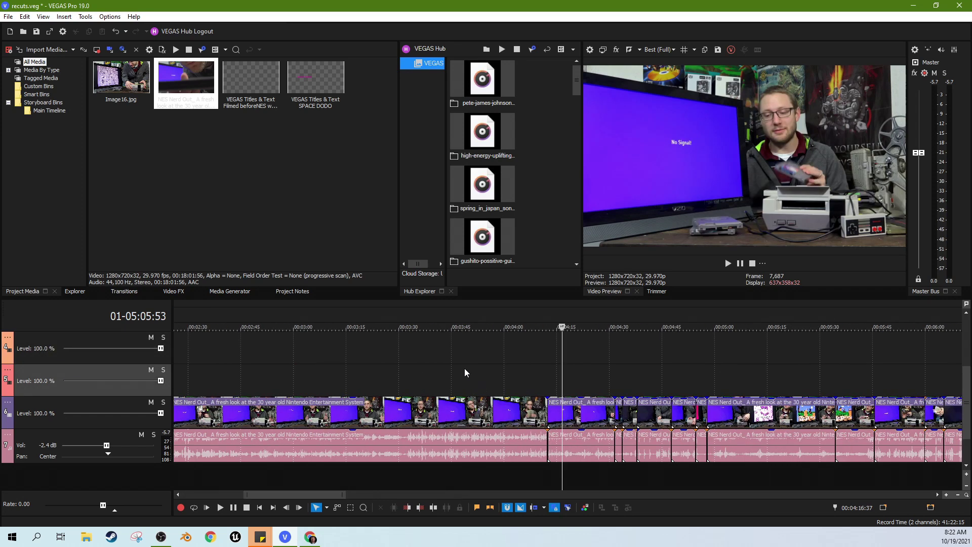
left_click(464, 369)
left_click(520, 356)
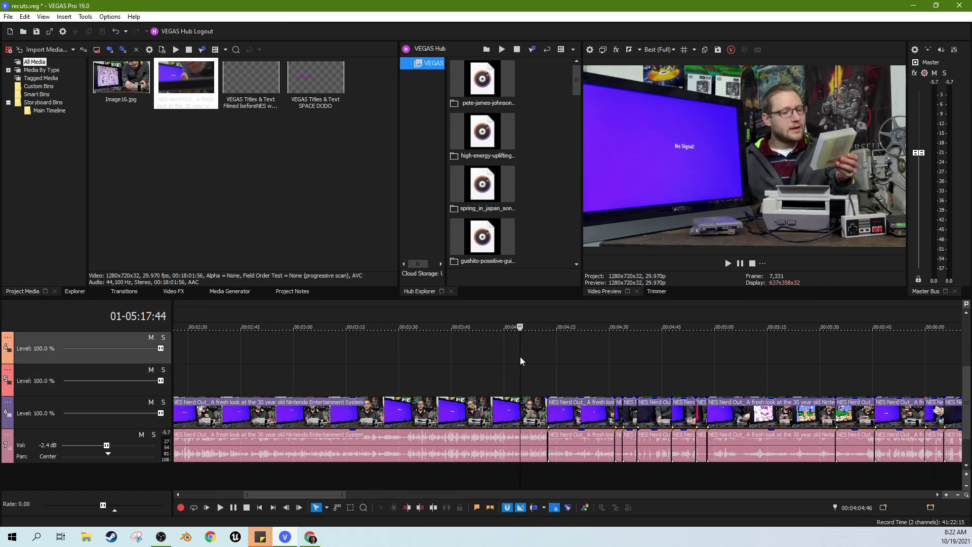
scroll(563, 364, "down", 5)
left_click(563, 363)
scroll(563, 364, "down", 3)
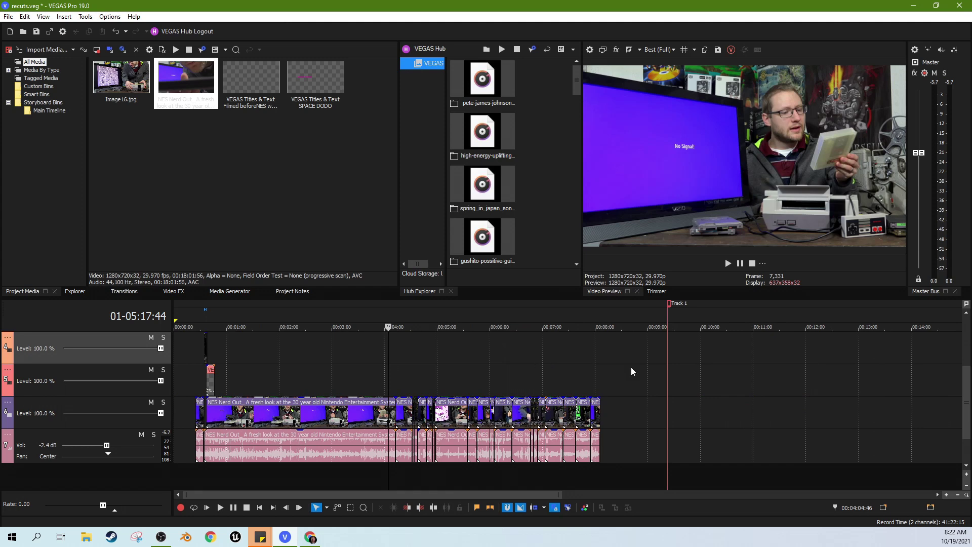
left_click(532, 358)
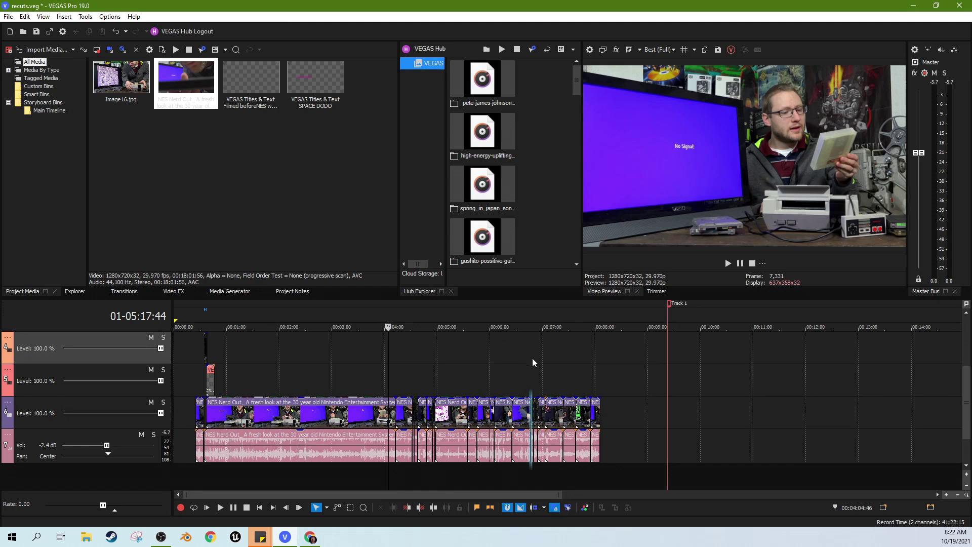
left_click(413, 364)
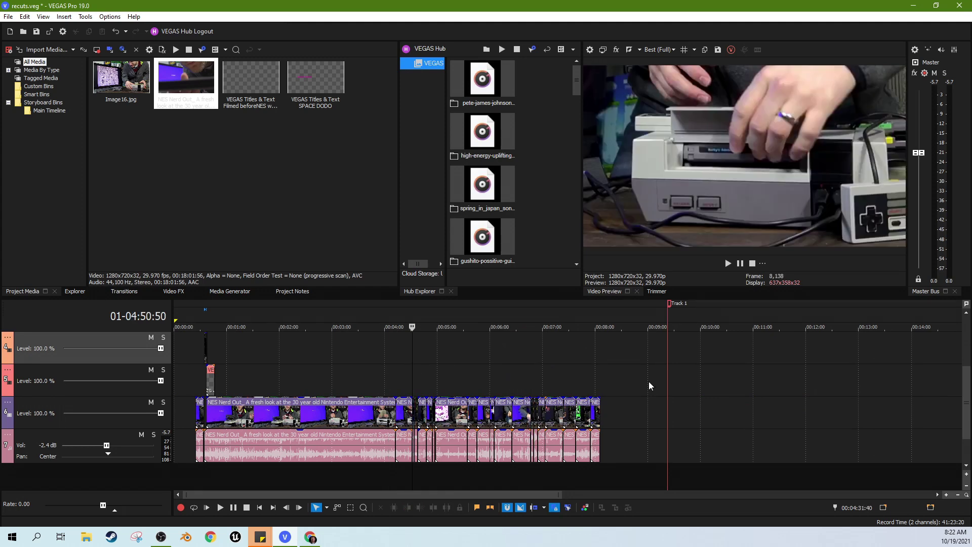
Examine the footage on both sides of the cut at about 00:04:12 that ends the long opening clip
scroll(413, 373, "up", 5)
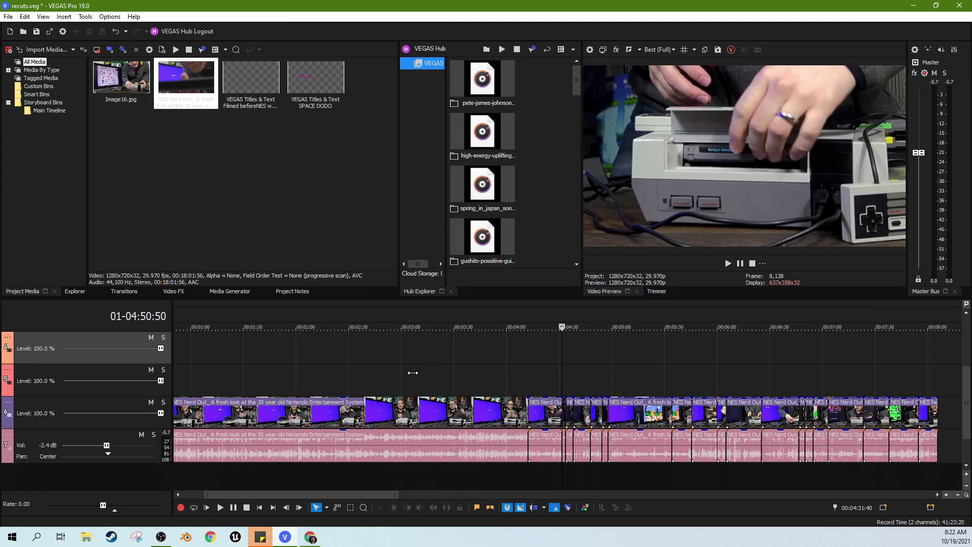
left_click(518, 378)
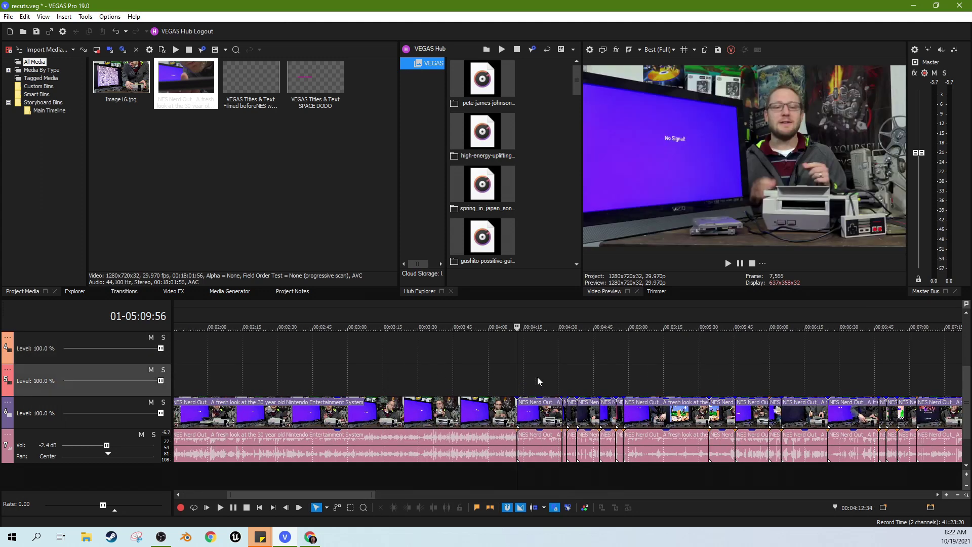
left_click(537, 378)
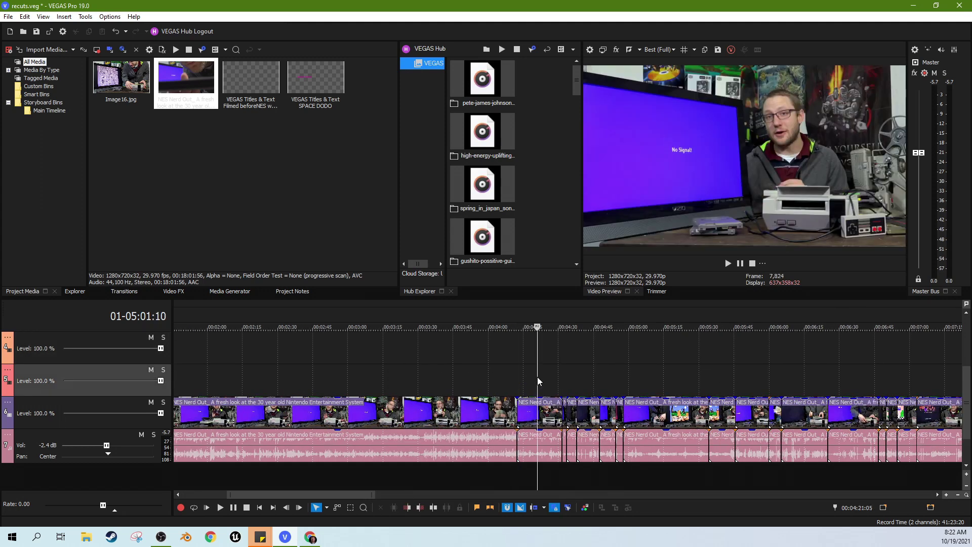
left_click(511, 378)
scroll(503, 378, "up", 3)
scroll(503, 377, "down", 3)
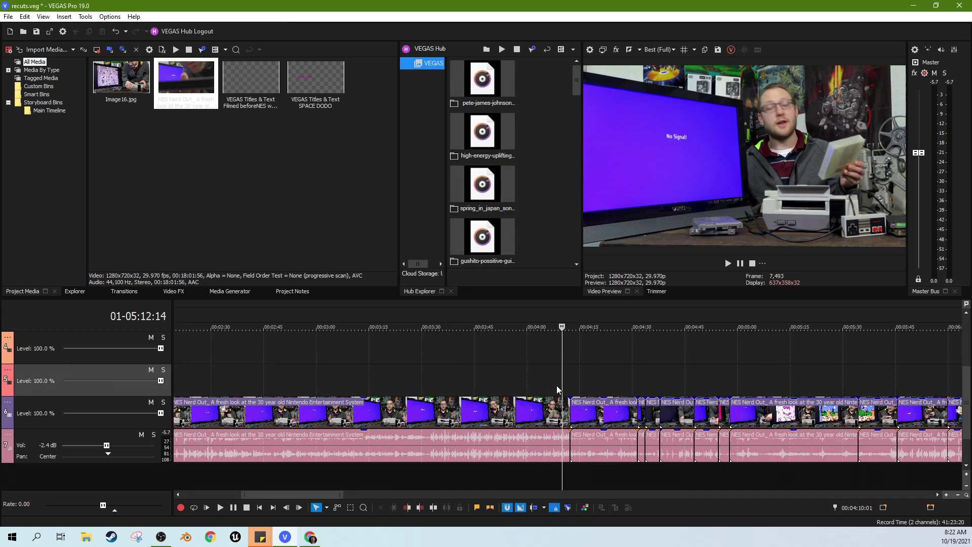
left_click(526, 353)
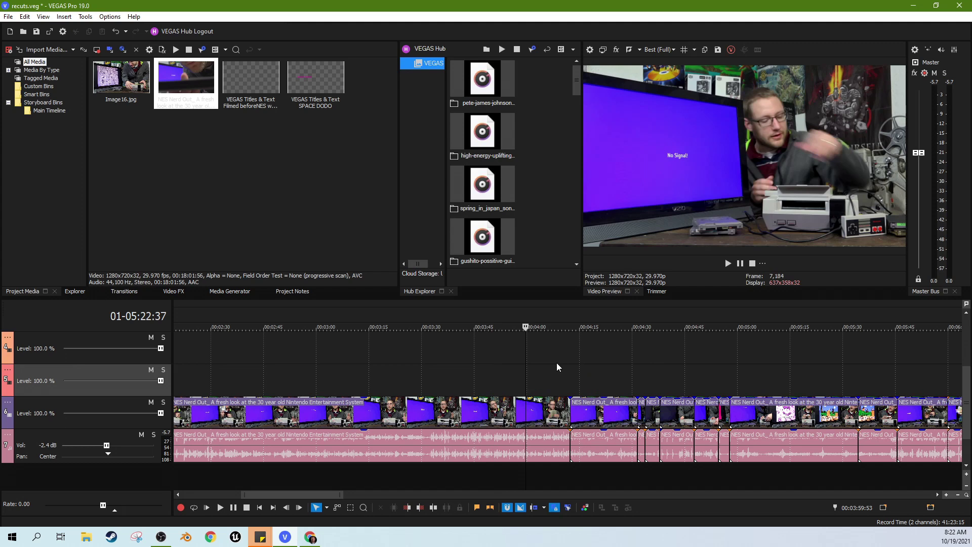
left_click(570, 363)
scroll(586, 366, "down", 6)
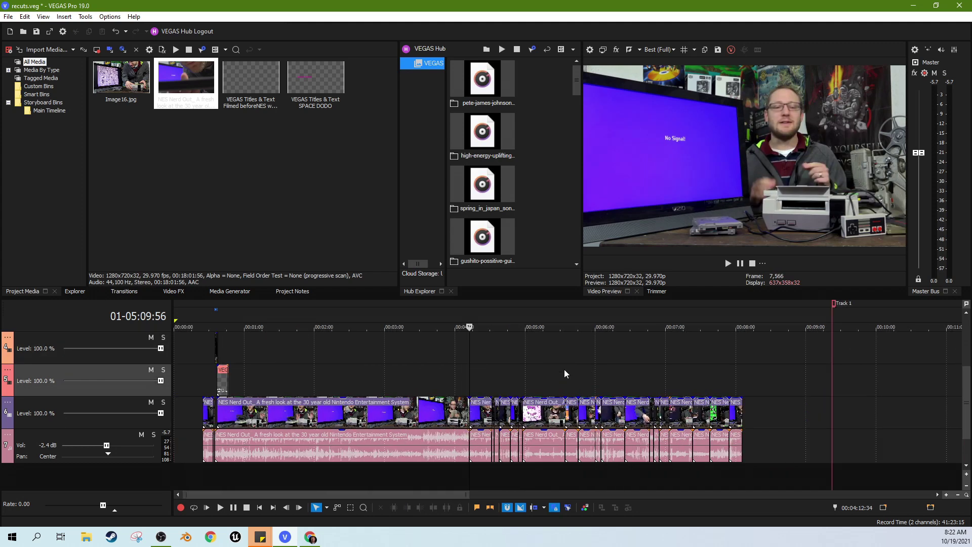
Select the clips before and after the 00:04:12 cut in turn to compare where each one starts and ends
scroll(506, 383, "up", 6)
left_click(555, 417)
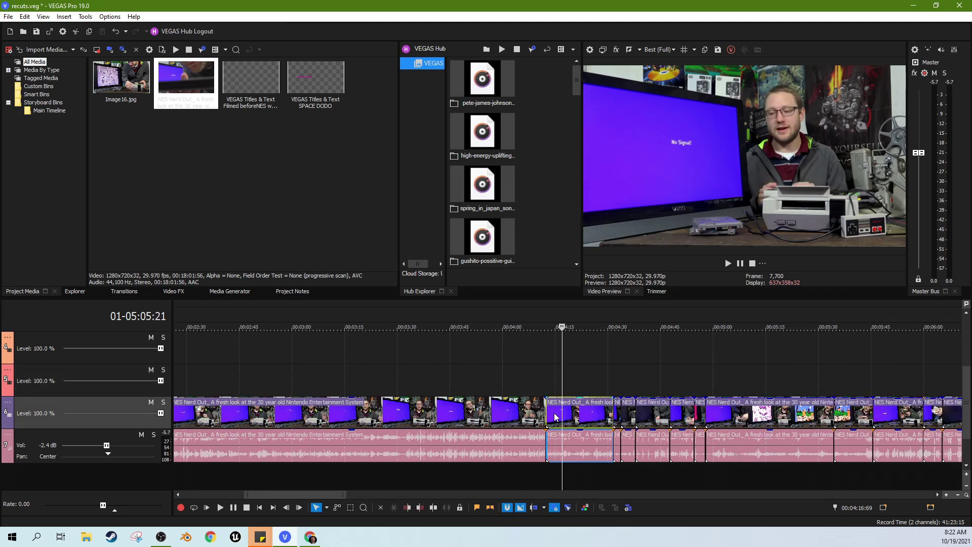
left_click(555, 417)
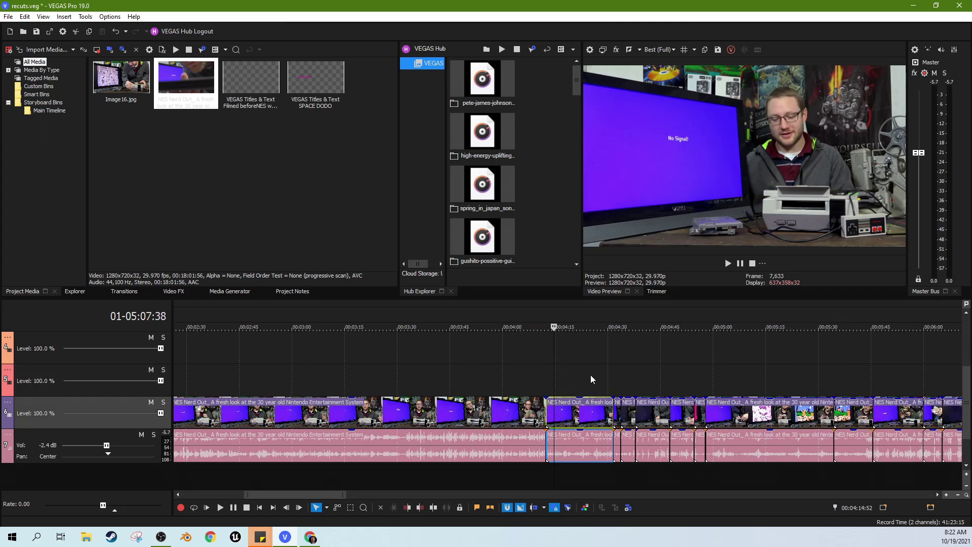
left_click(536, 423)
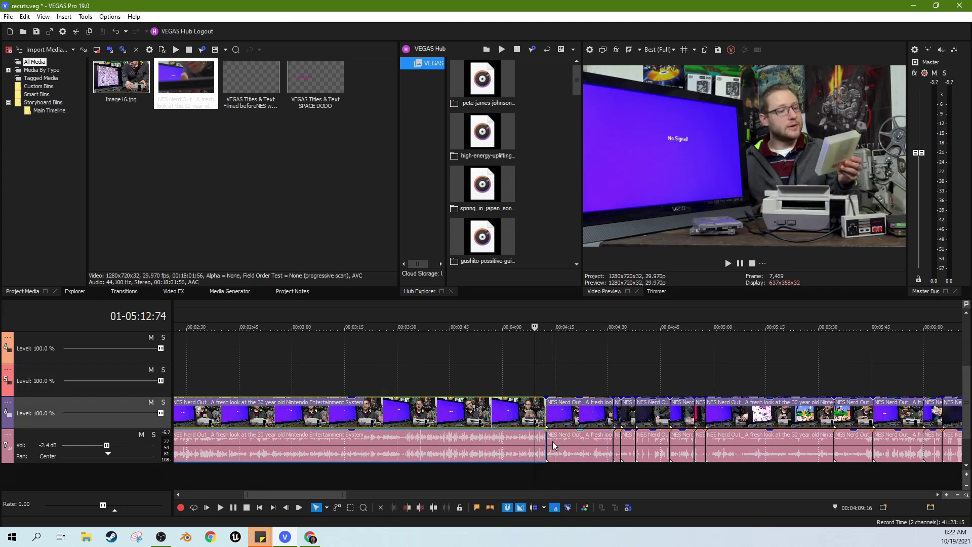
left_click(569, 414)
left_click(619, 415)
Inspect the short clips around 00:04:33 and select the clip that precedes them at about 00:04:17
scroll(591, 415, "up", 4)
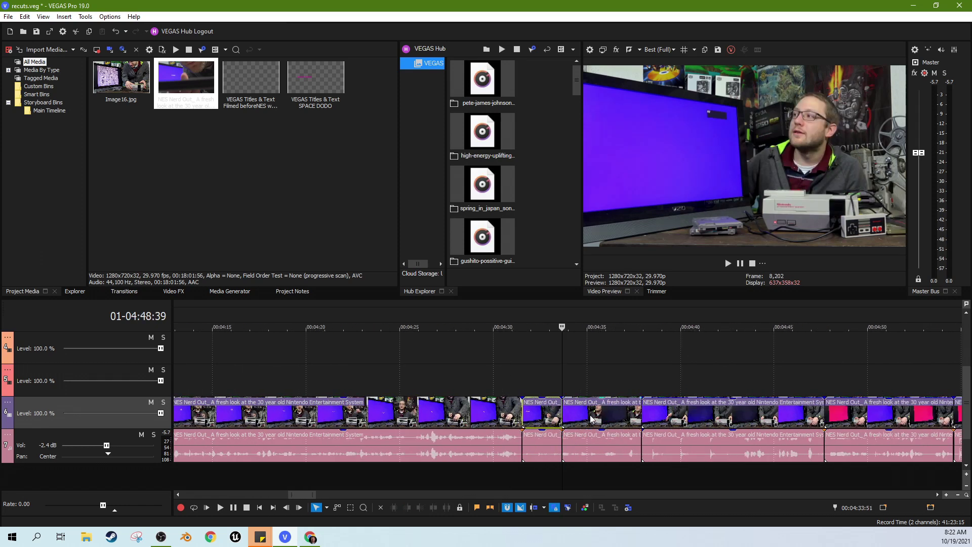
scroll(591, 418, "down", 3)
left_click(474, 418)
left_click(412, 415)
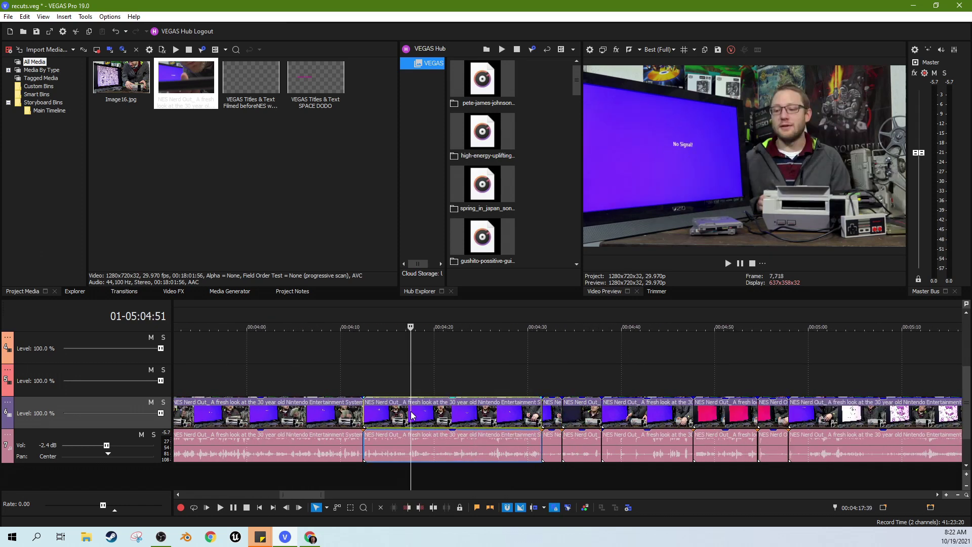
scroll(424, 413, "down", 1)
Preview the clip that starts at about 00:04:12 through to its end at about 00:04:31
left_click(556, 421)
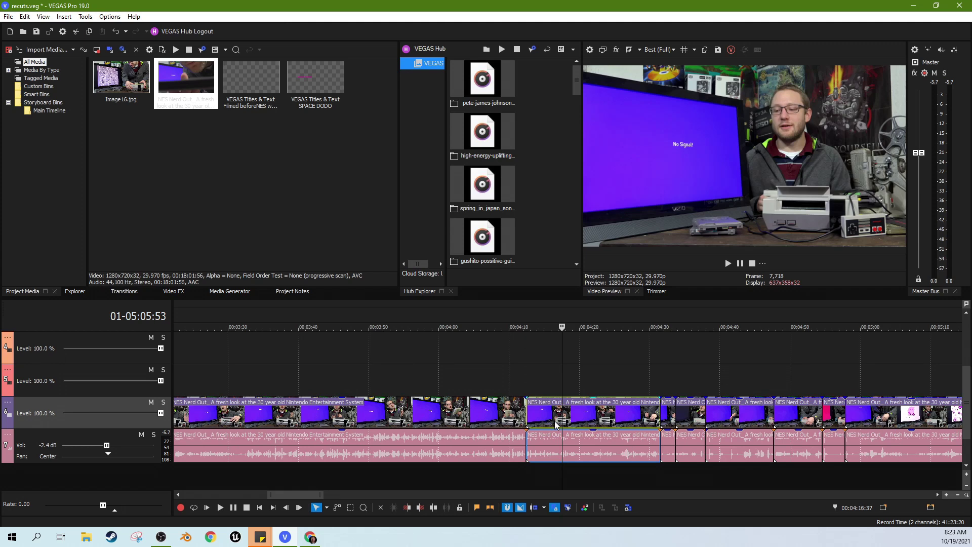
left_click(593, 420)
left_click(625, 420)
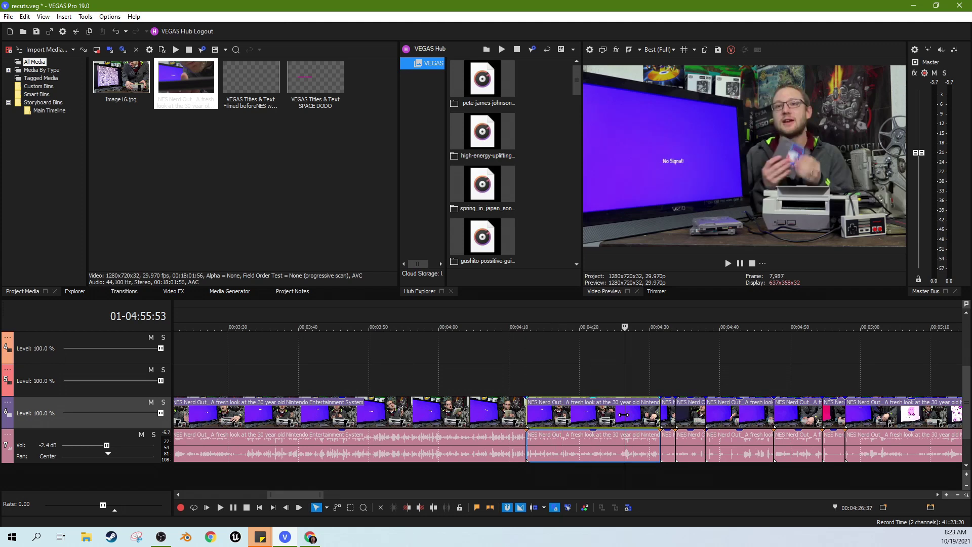
left_click(660, 419)
scroll(664, 418, "down", 2)
scroll(663, 418, "up", 4)
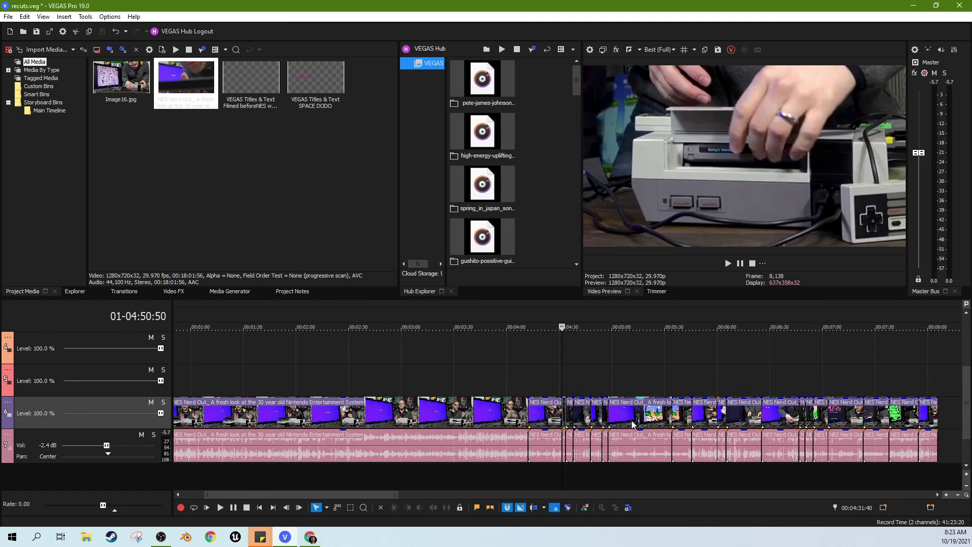
Select the clips around the console close-up near 00:04:32 and play the close-up into the following shot
left_click(656, 423)
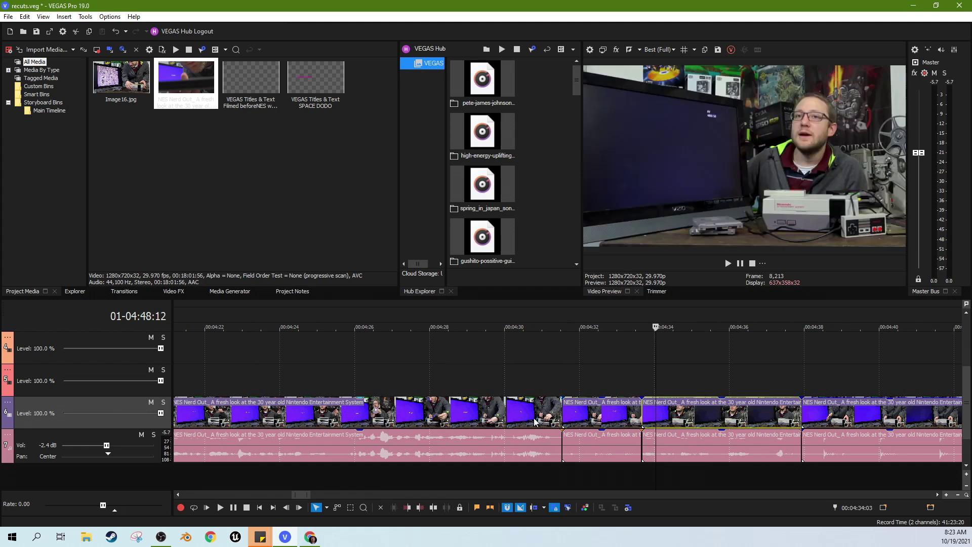
left_click(535, 420)
left_click(589, 420)
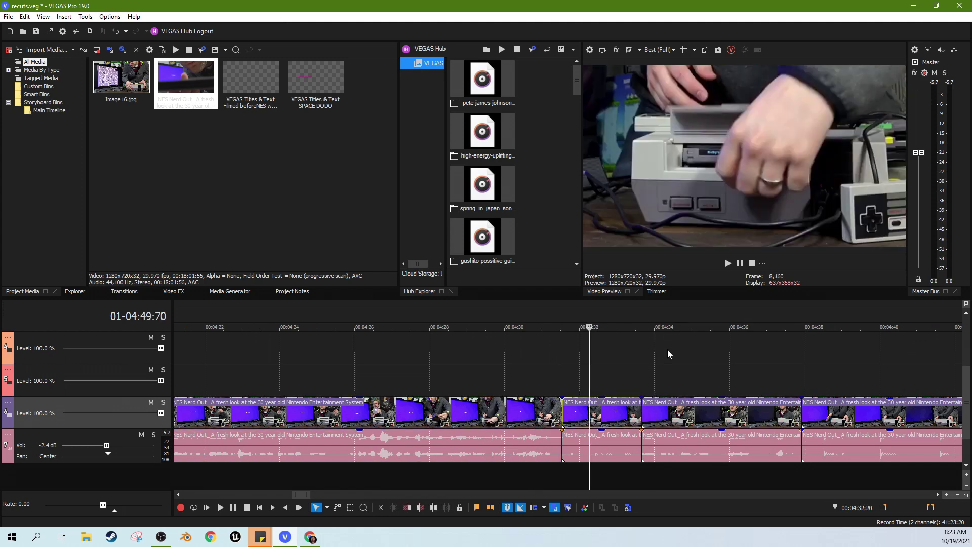
left_click(567, 389)
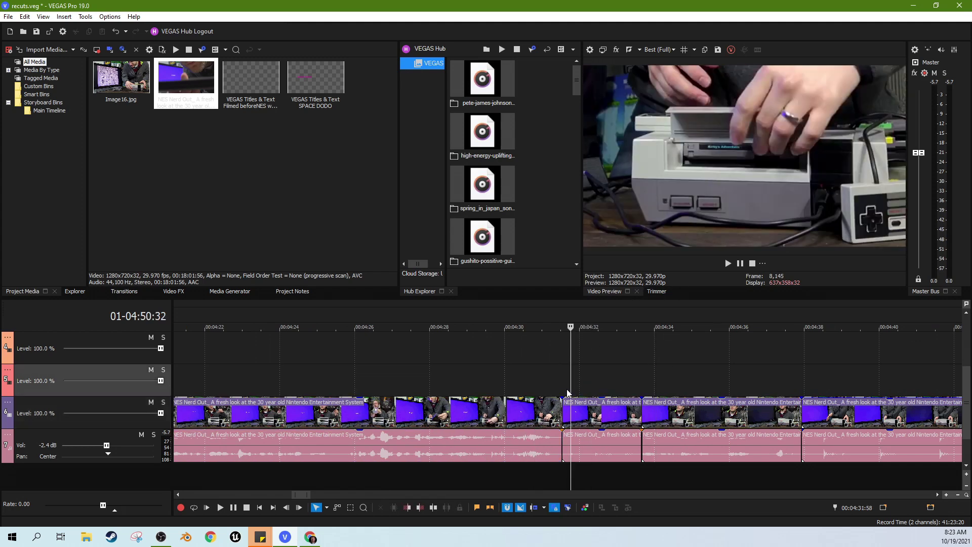
left_click(728, 263)
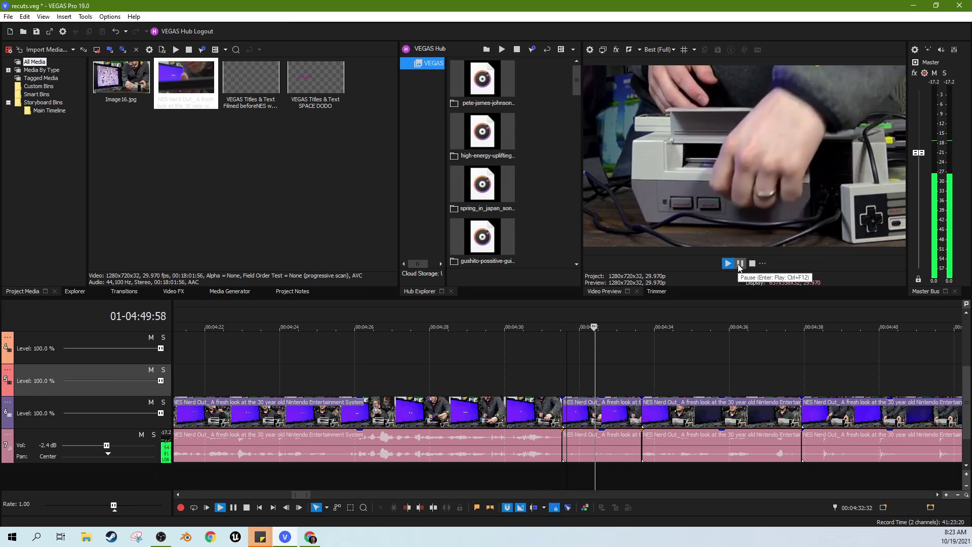
left_click(741, 263)
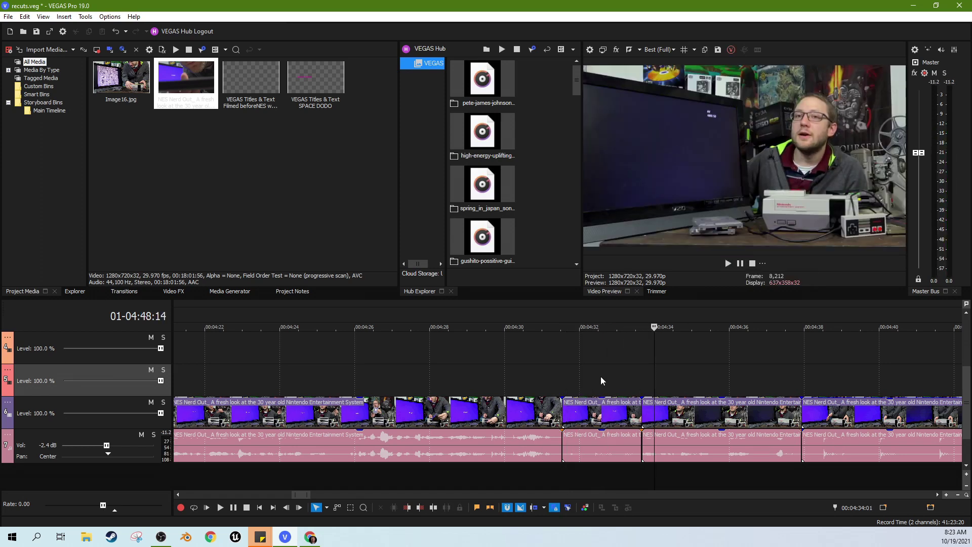
Compare the wide cartridge-loading shot before the 00:04:31 cut with the console close-up after it, and play from the close-up
left_click(601, 411)
left_click(507, 357)
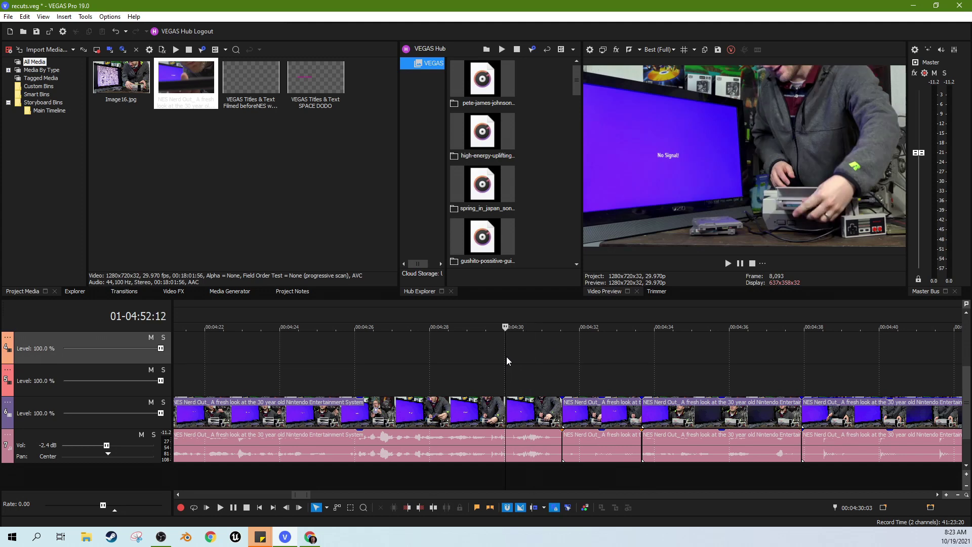
left_click(602, 360)
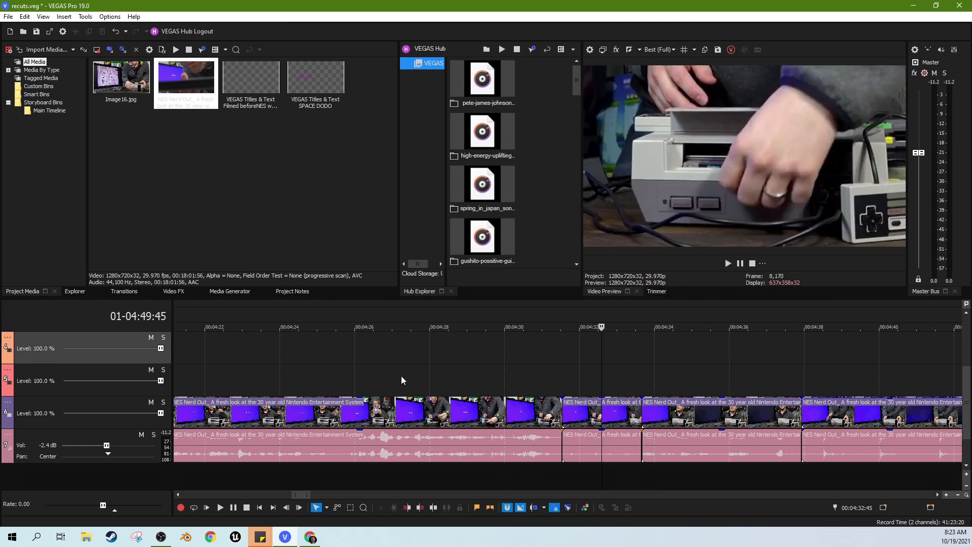
left_click(437, 371)
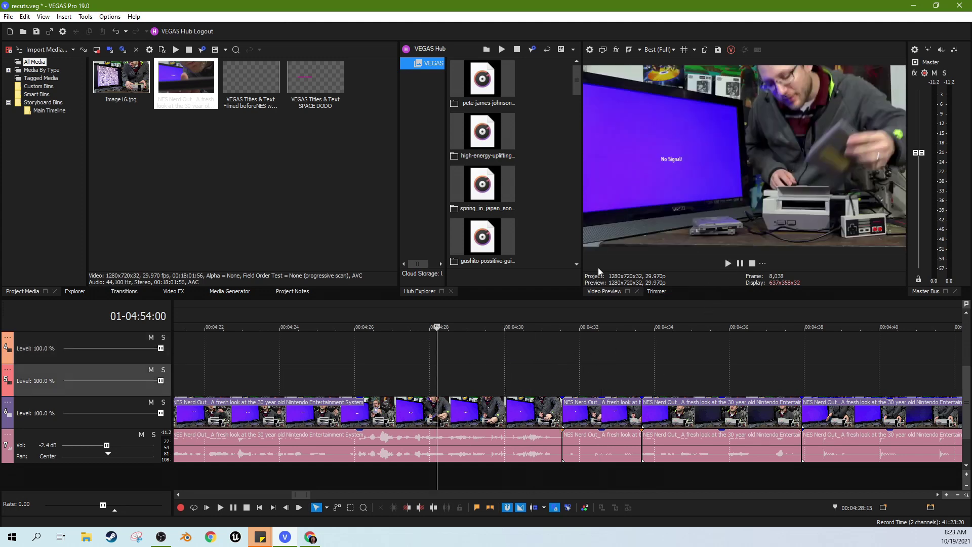
left_click(680, 378)
left_click(526, 390)
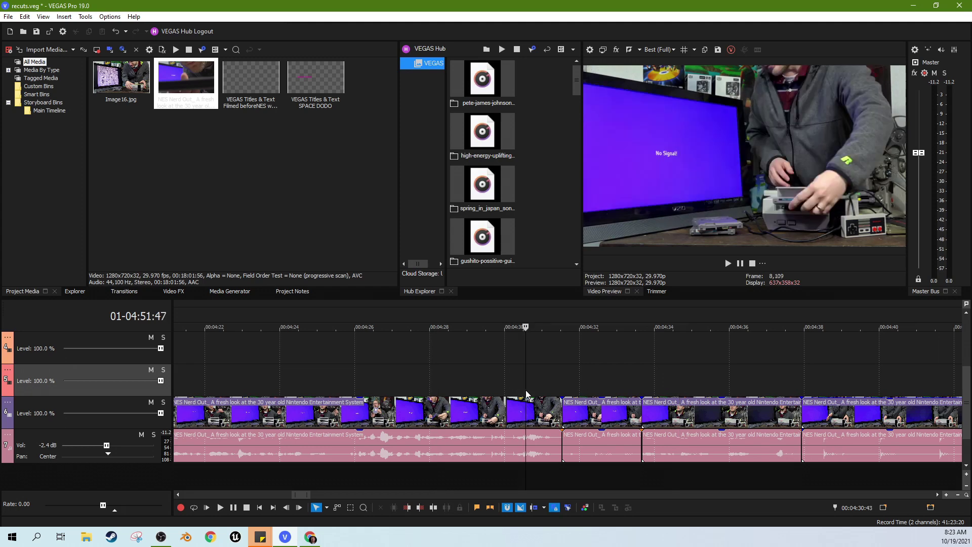
left_click(580, 360)
left_click(573, 359)
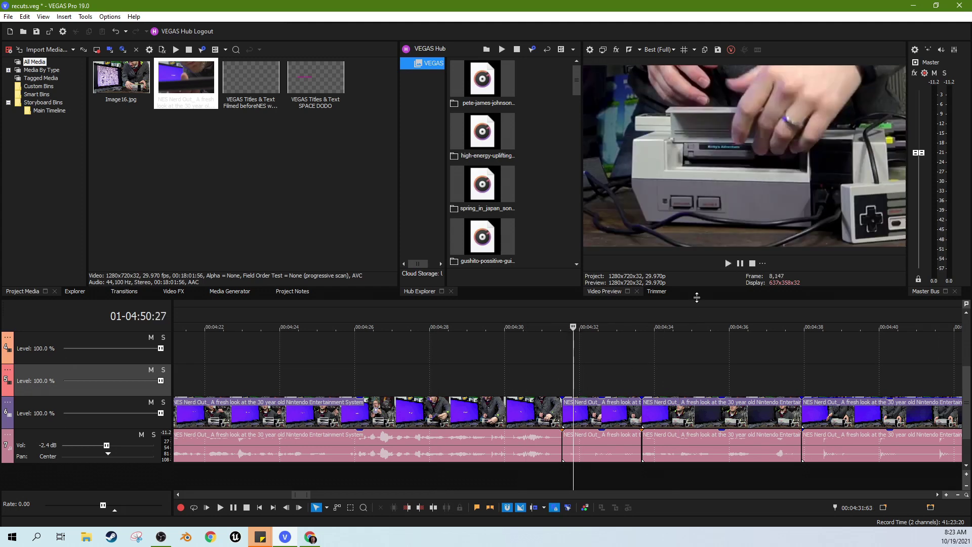
key("space")
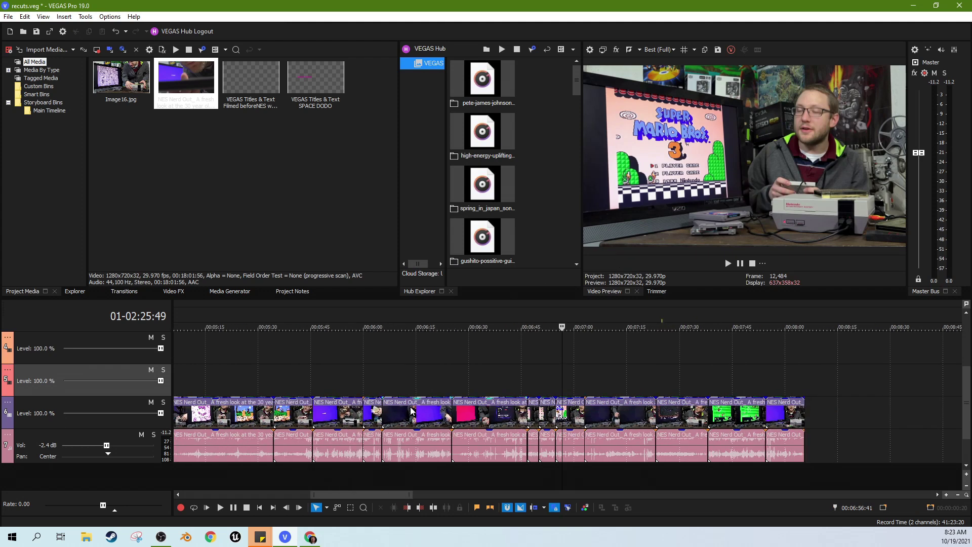
Review the cuts around 00:06:12 and 00:06:33, and the long talking clip with its title at about 00:00:42
left_click(401, 402)
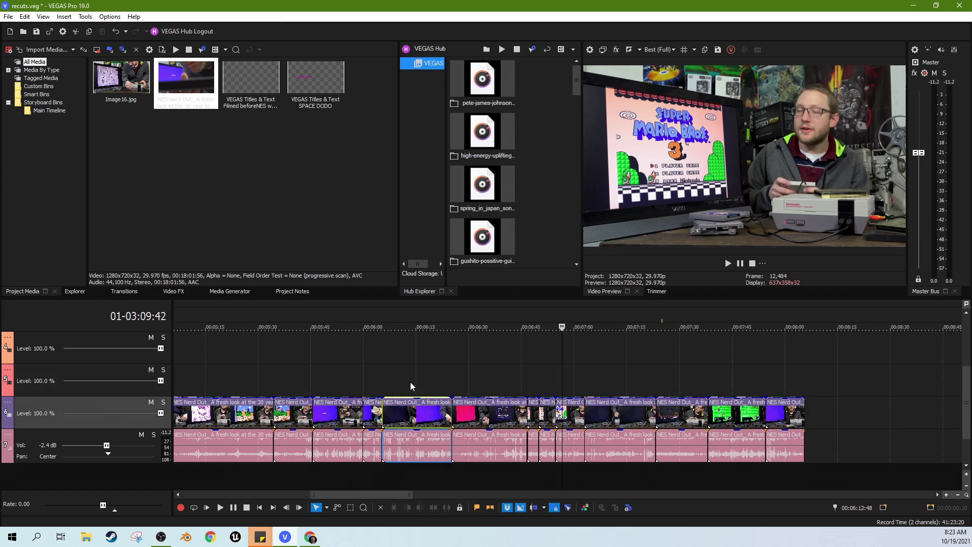
left_click(410, 382)
left_click(479, 381)
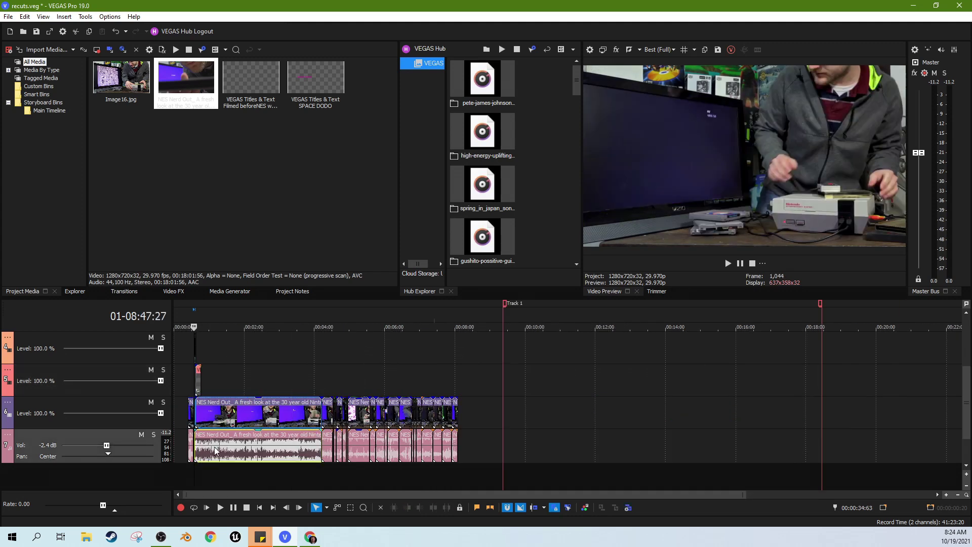
scroll(215, 451, "up", 10)
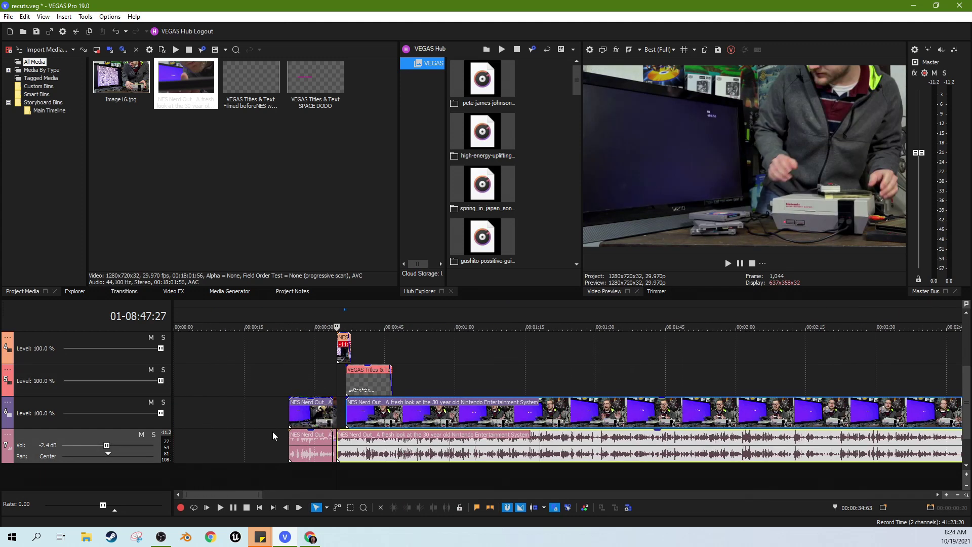
left_click(668, 461)
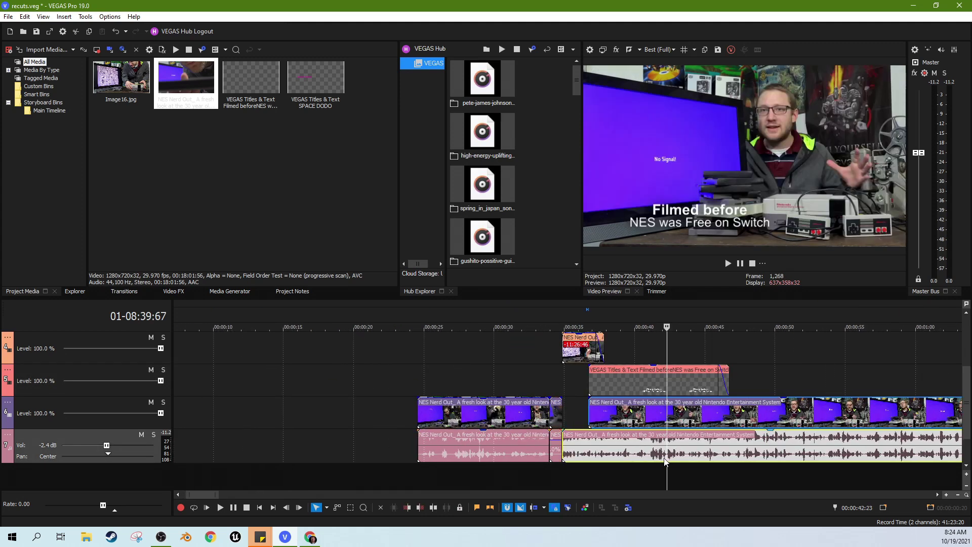
scroll(758, 451, "down", 6)
scroll(758, 450, "down", 4)
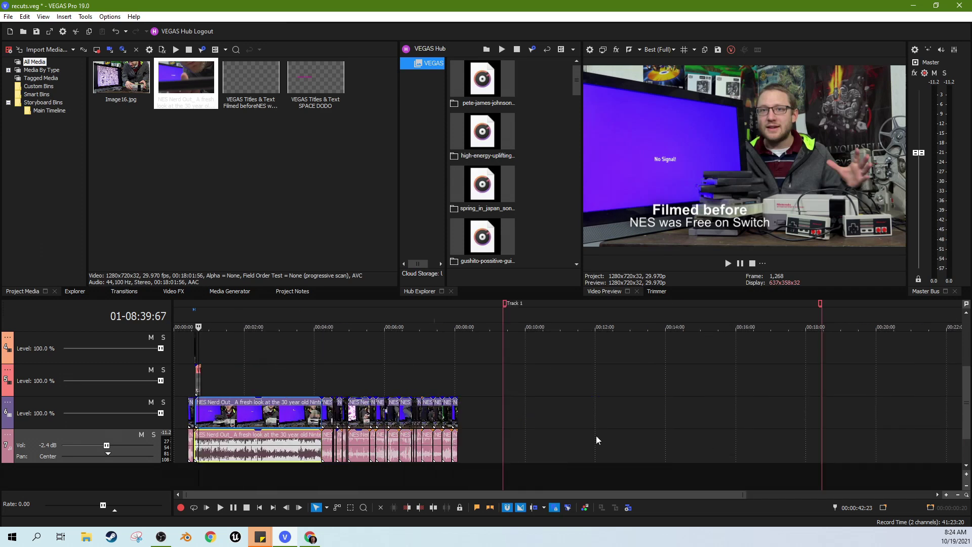
Check the clip near 00:06:46, select the opening clip at about 00:00:24 and view its shot at about 00:00:29
left_click(410, 452)
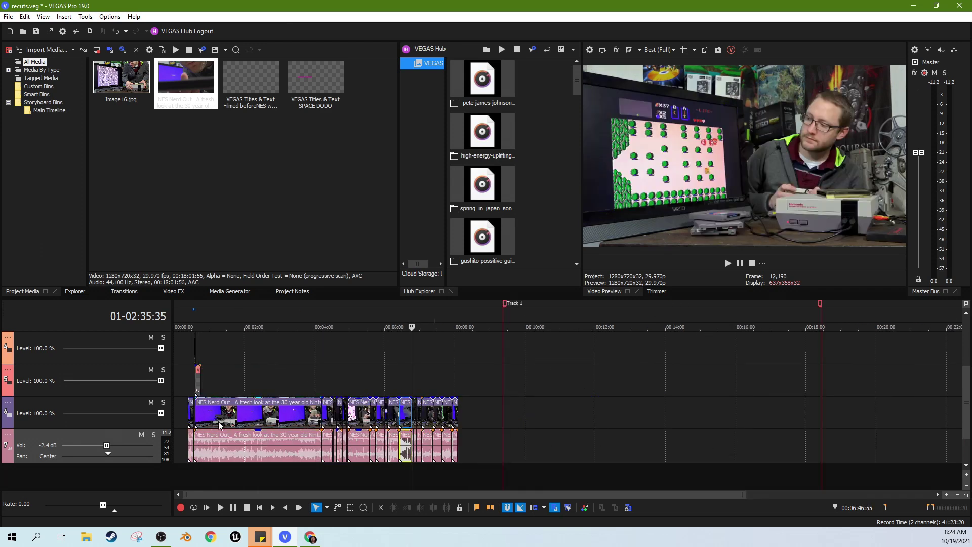
left_click(190, 452)
scroll(254, 448, "up", 8)
scroll(262, 445, "up", 4)
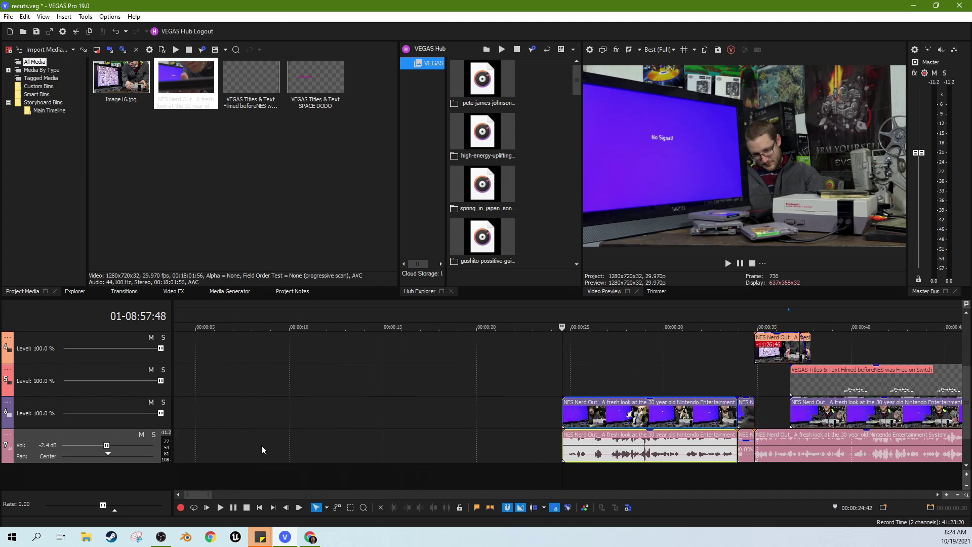
left_click(660, 425)
scroll(660, 425, "down", 3)
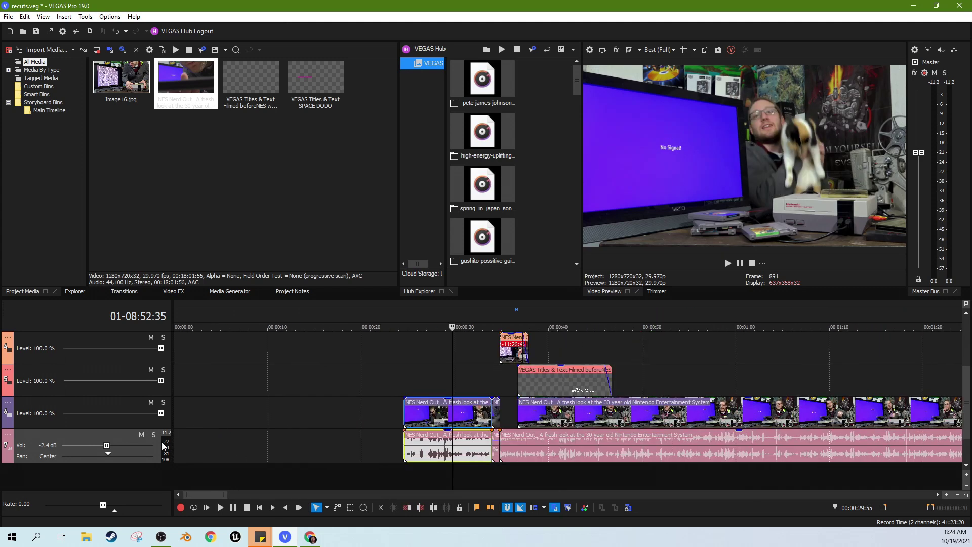
Open the audio effects of track 7 and choose the Soft Limiter preset for the Track Compressor
right_click(7, 438)
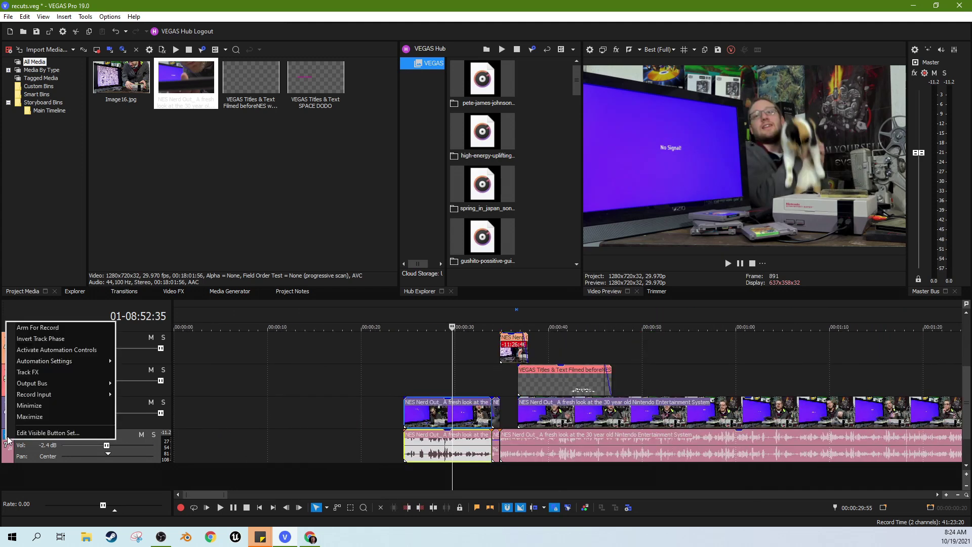
left_click(51, 372)
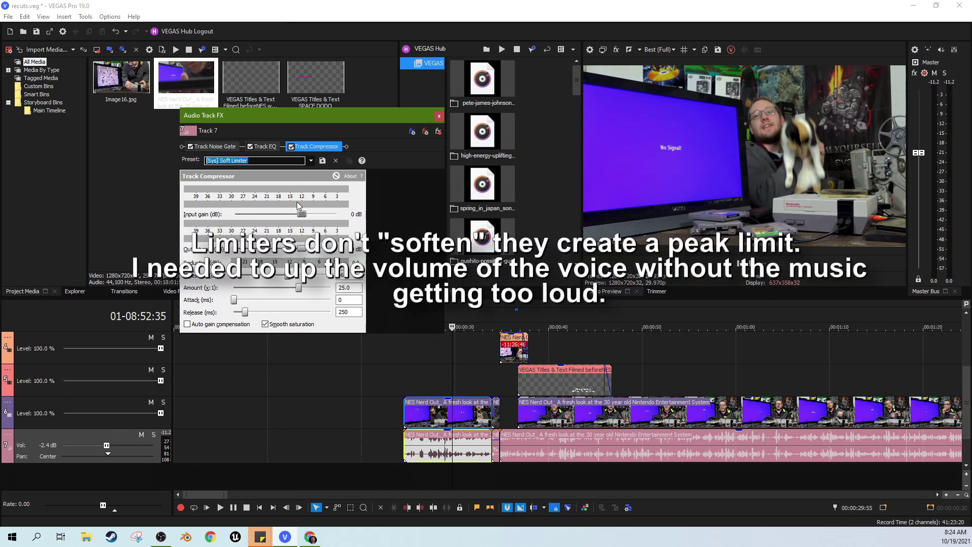
left_click(311, 161)
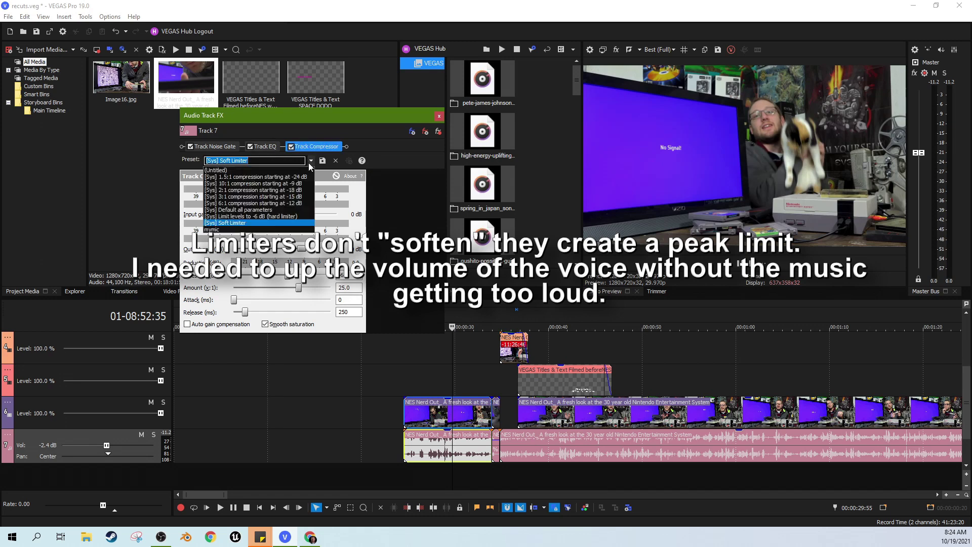
left_click(241, 224)
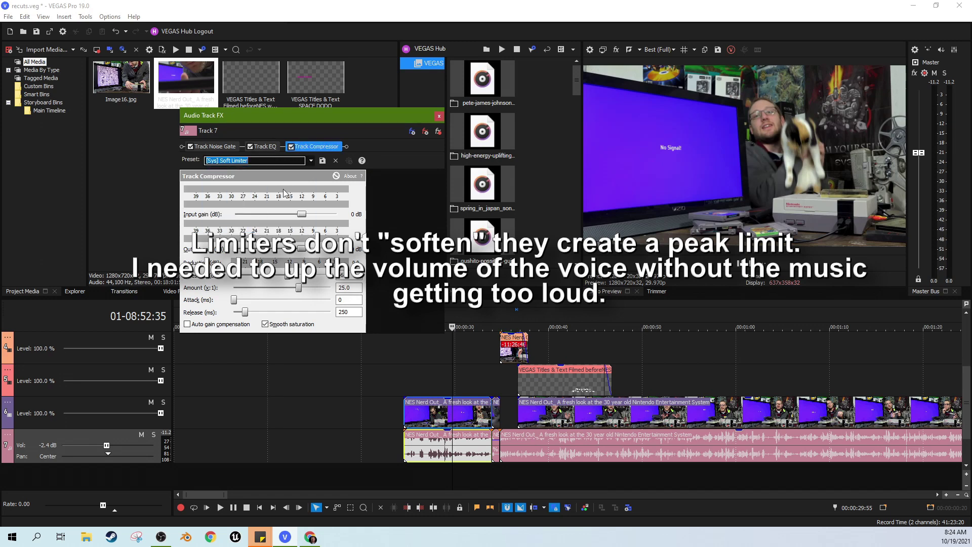
Set the low-shelf band of the Track EQ to 217 Hz with -11.7 dB gain and close the track effects
left_click(271, 149)
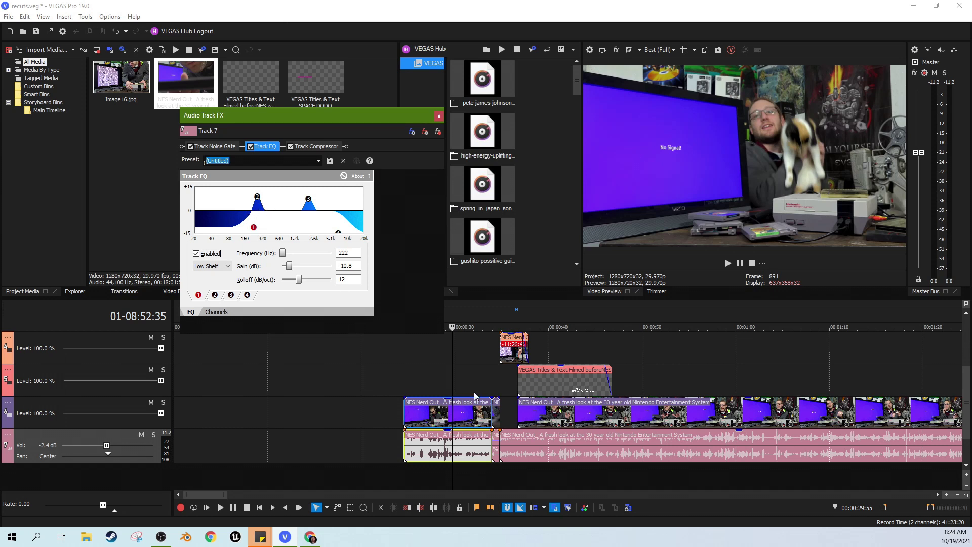
left_click(428, 396)
left_click(454, 393)
left_click(479, 395)
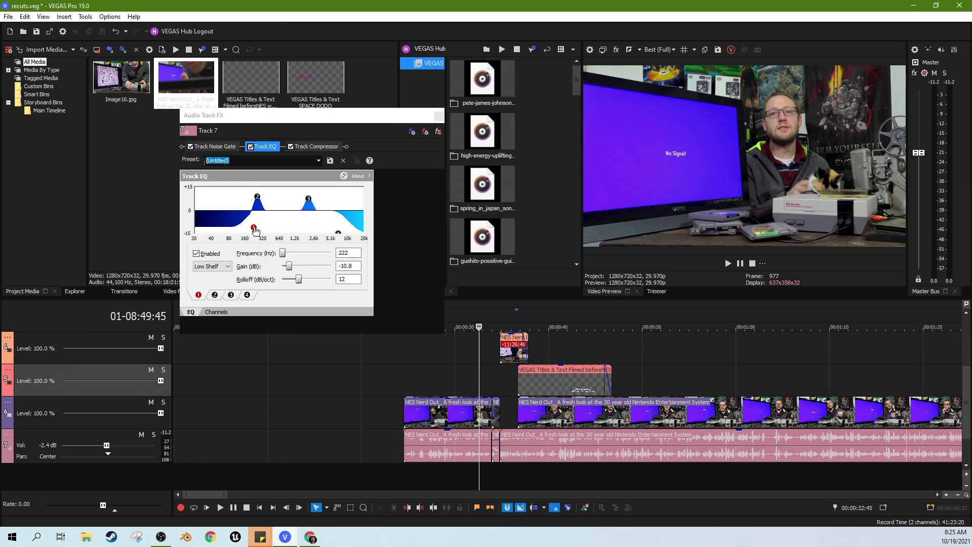
left_click_drag(255, 229, 254, 231)
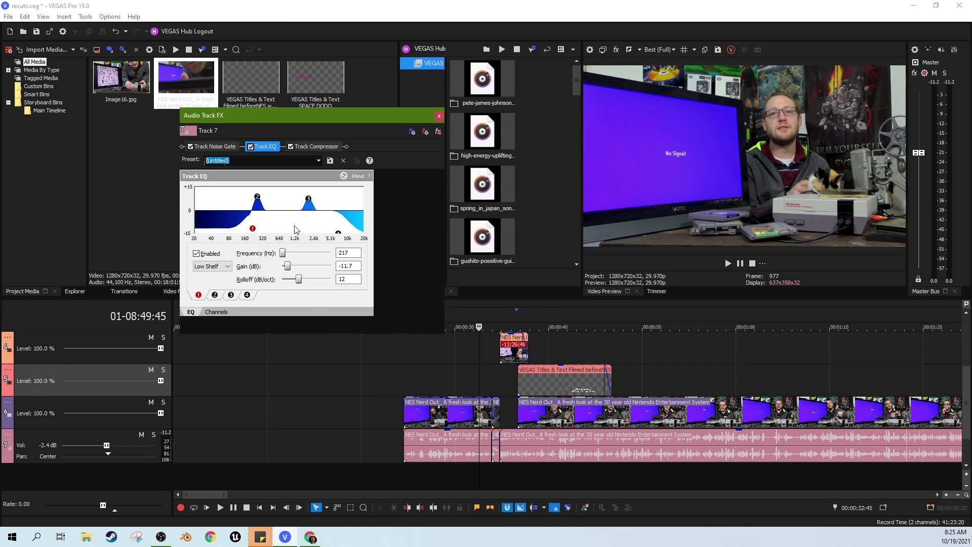
left_click(439, 117)
Inspect the "Filmed before NES was Free on Switch" title, the opening shot before it, and the talking clip following it
left_click(584, 378)
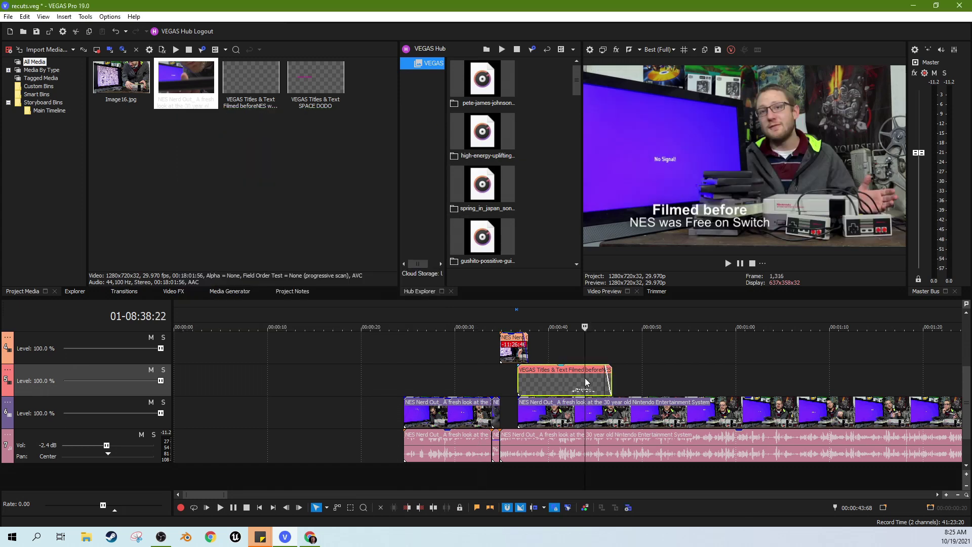
left_click(640, 381)
left_click(446, 393)
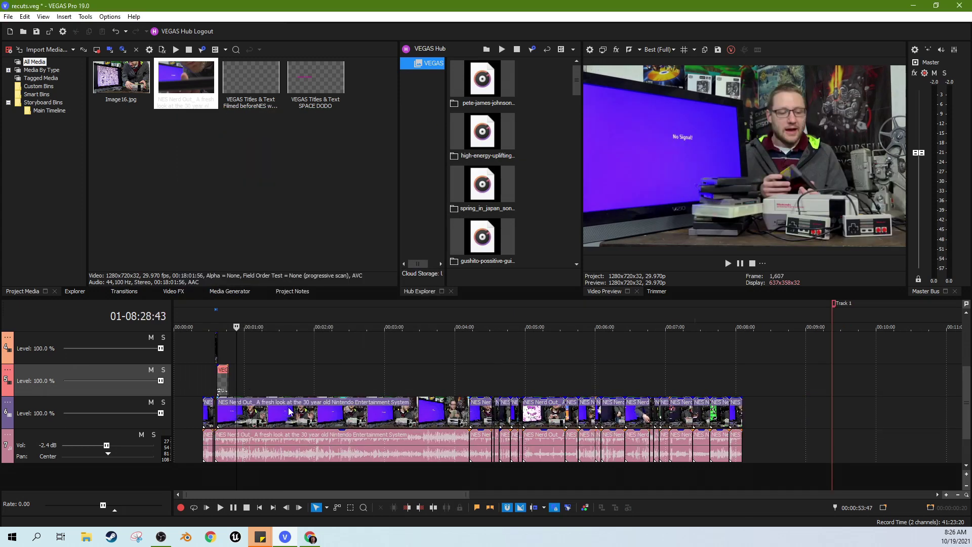
scroll(473, 421, "up", 5)
left_click(516, 385)
scroll(582, 377, "down", 2)
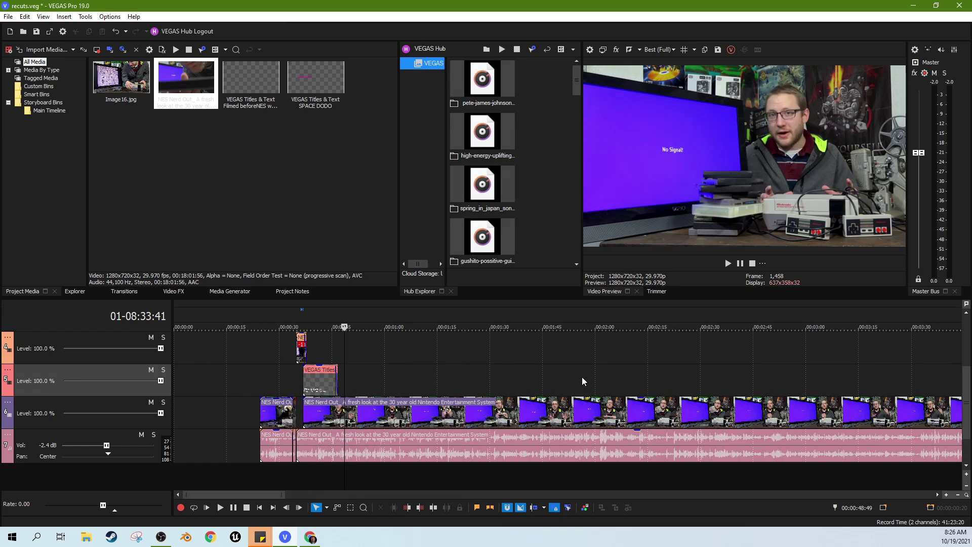
scroll(581, 376, "down", 4)
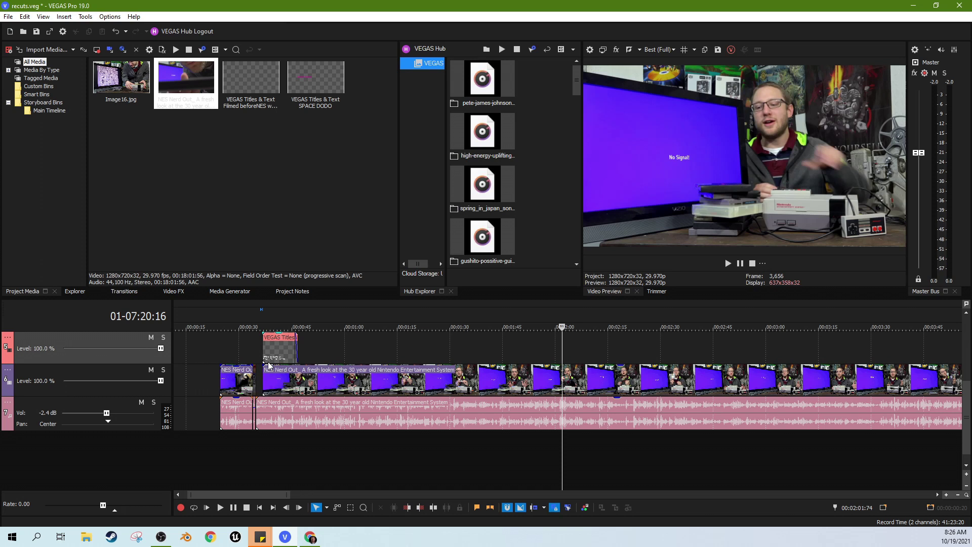
Compare the re-cut's long talking clip at about 00:00:54 with the uncut source clip at about 00:12:03
left_click(324, 374)
scroll(374, 373, "down", 10)
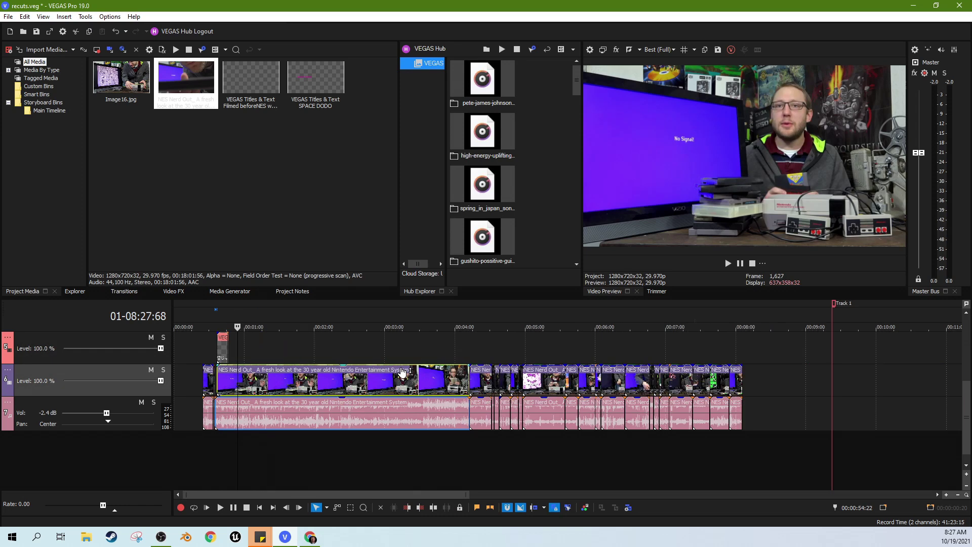
scroll(965, 415, "up", 3)
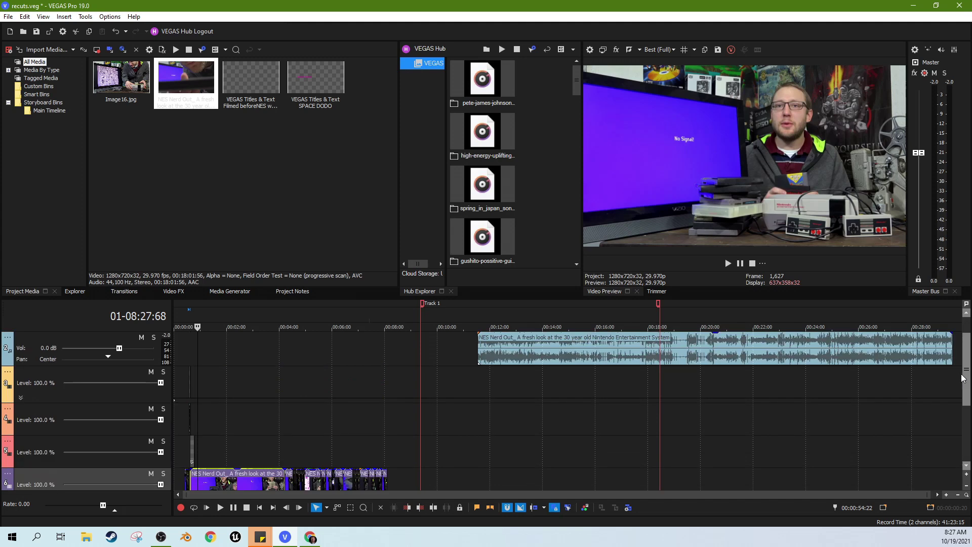
left_click(492, 361)
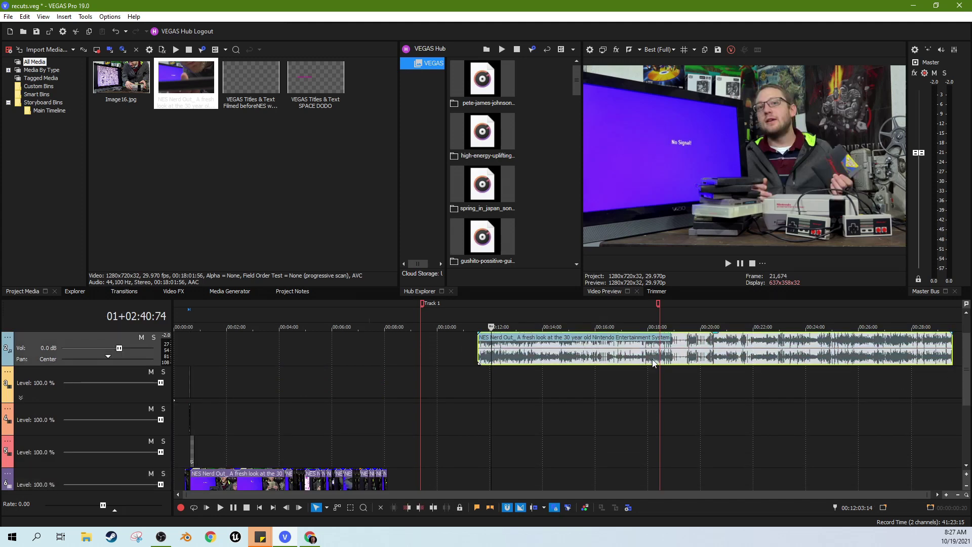
scroll(965, 405, "up", 1)
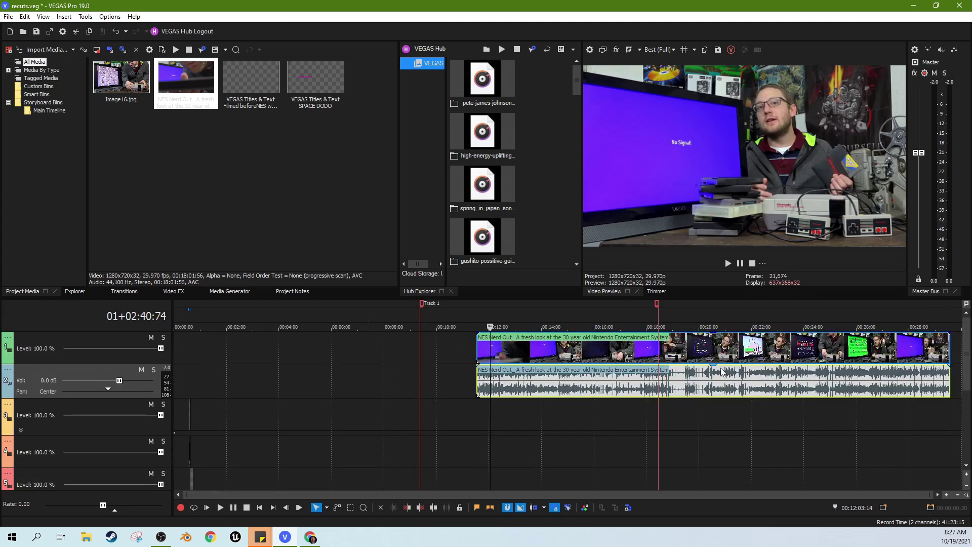